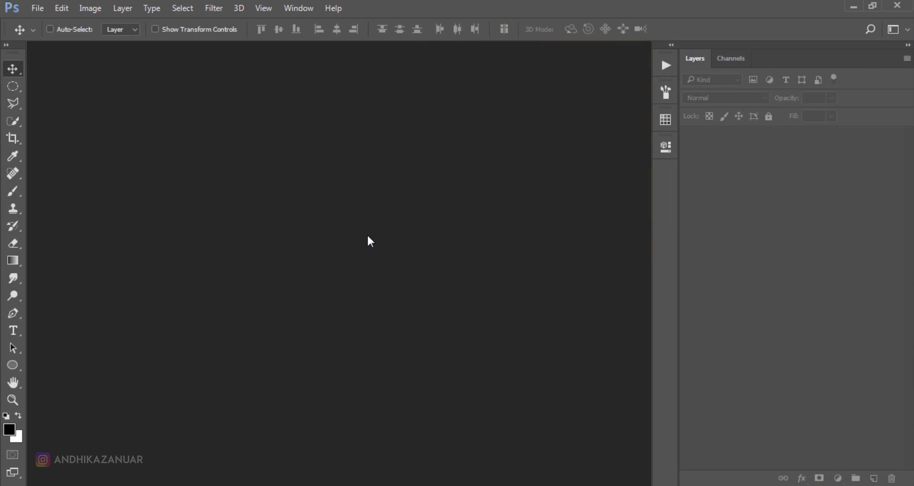
- Create a new 3000 × 1800 px, 200 ppi document in landscape orientation
click(36, 8)
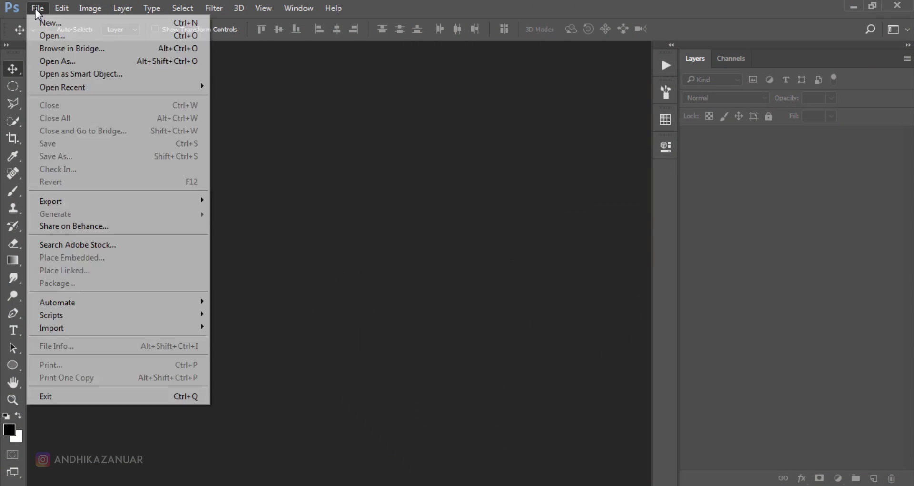
click(52, 22)
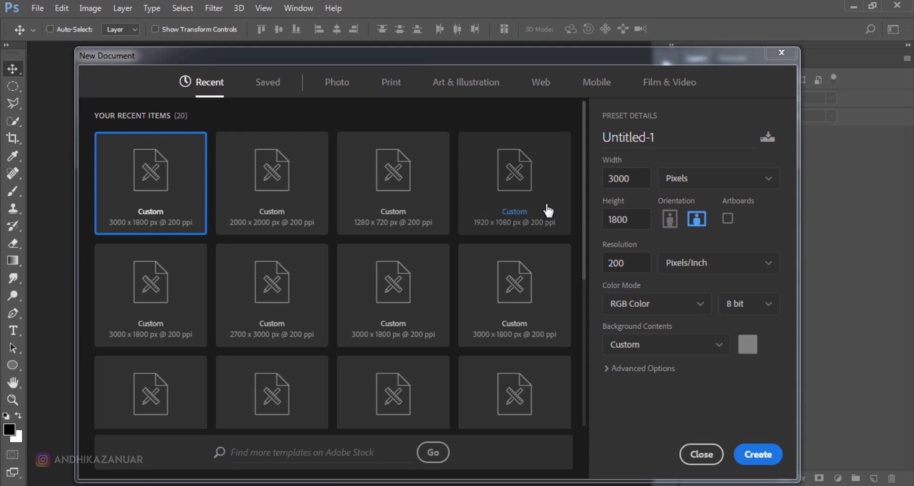
click(630, 220)
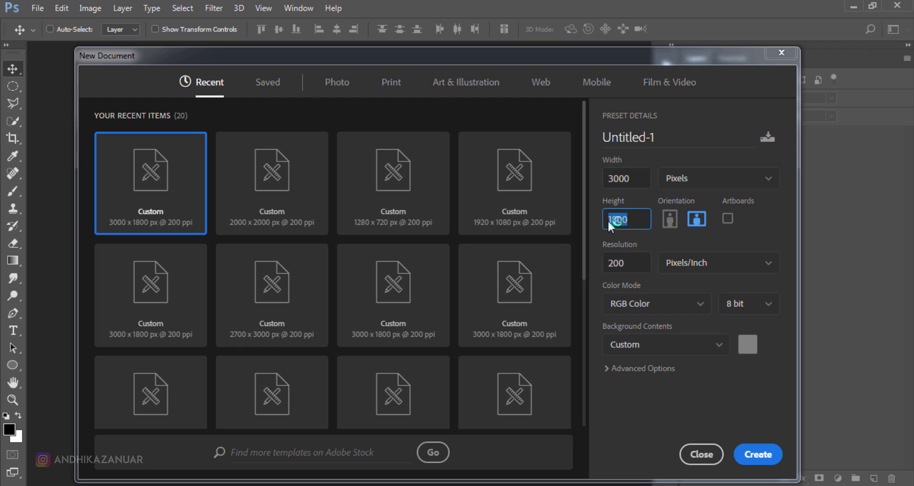
click(694, 219)
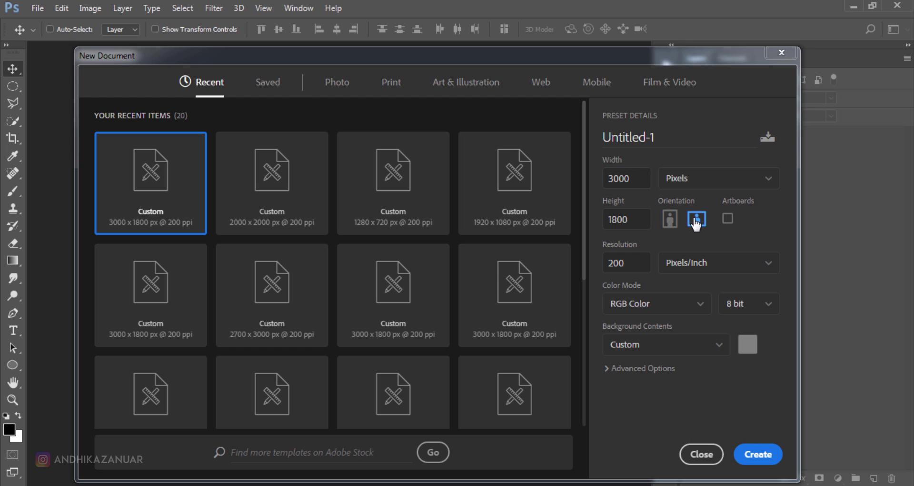
click(755, 453)
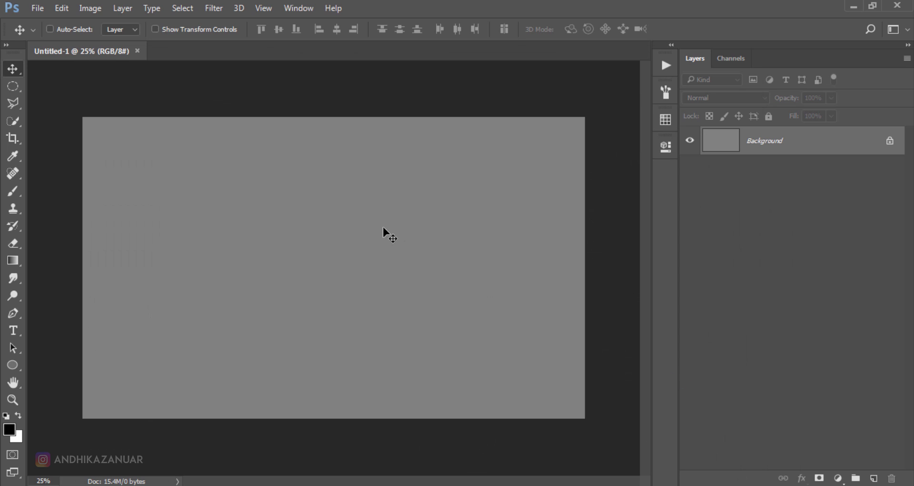
scroll(383, 226, up, 1)
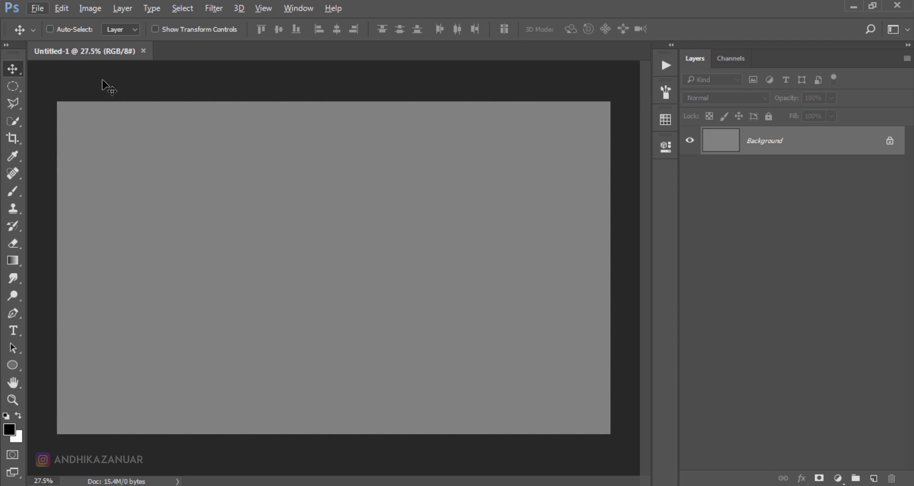
click(39, 10)
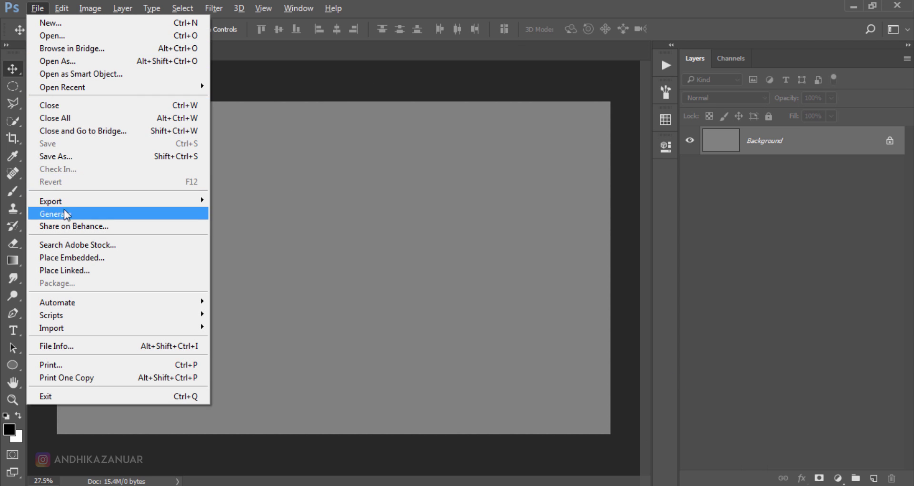
- Place the DSC09277 forest path photo as an embedded layer
click(72, 257)
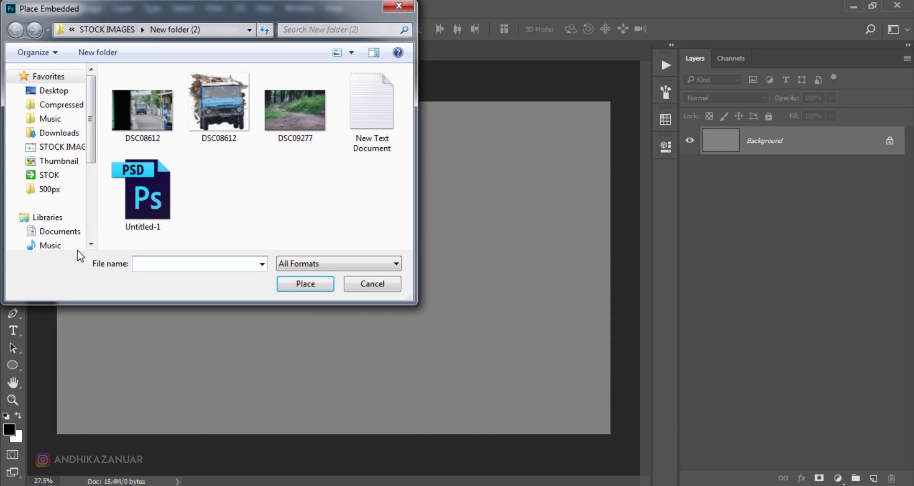
click(272, 127)
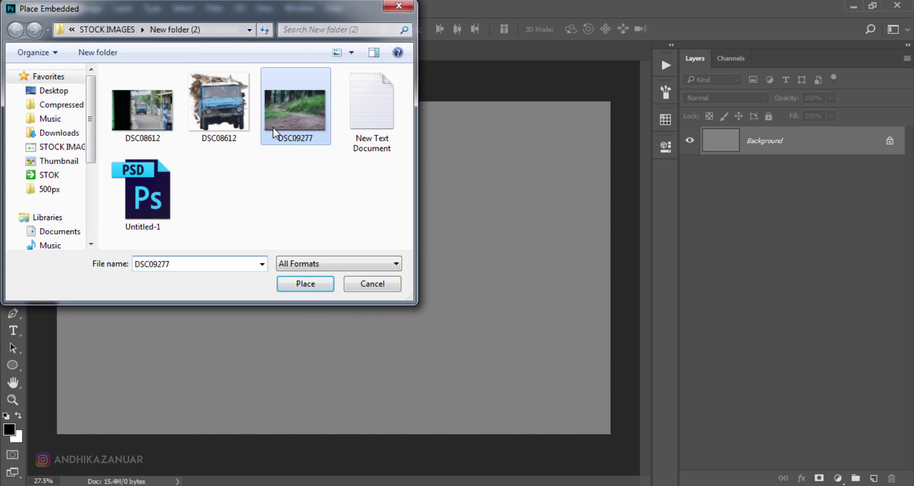
click(307, 284)
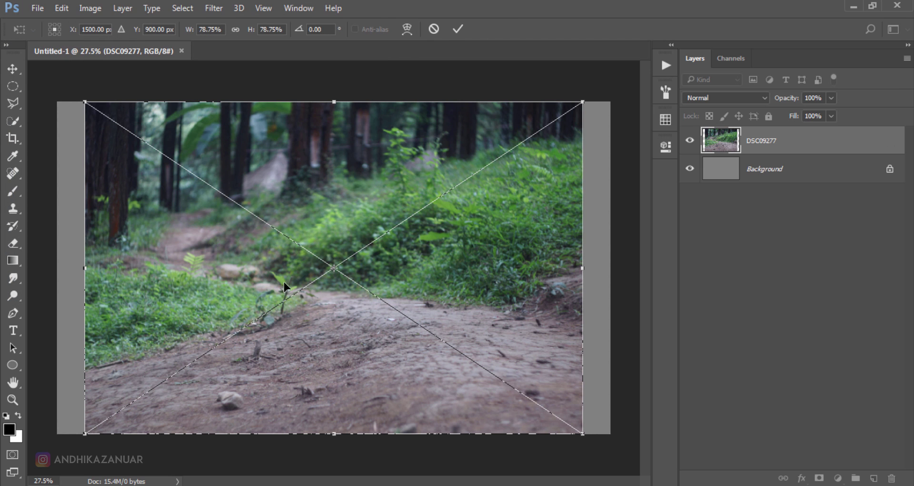
- Stretch the photo across the full canvas width, lower its top edge, and commit
drag(83, 271, 58, 270)
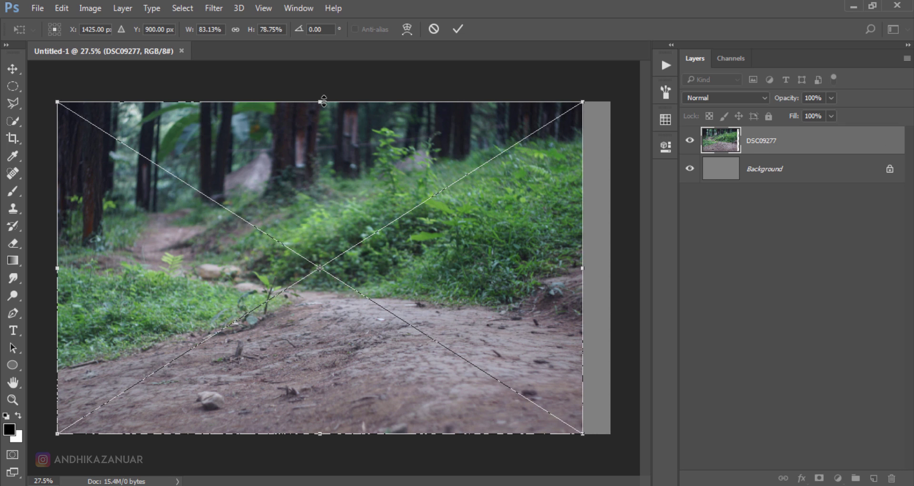
drag(324, 109, 319, 189)
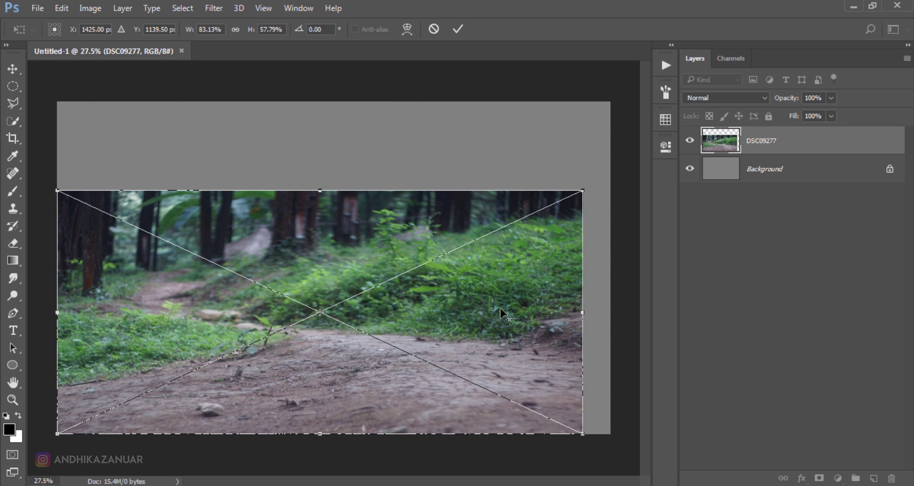
scroll(505, 310, down, 2)
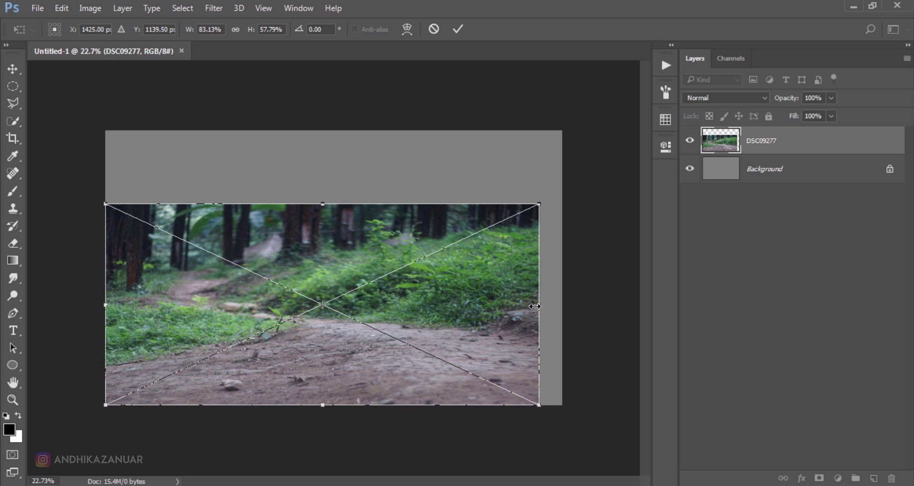
drag(535, 306, 631, 300)
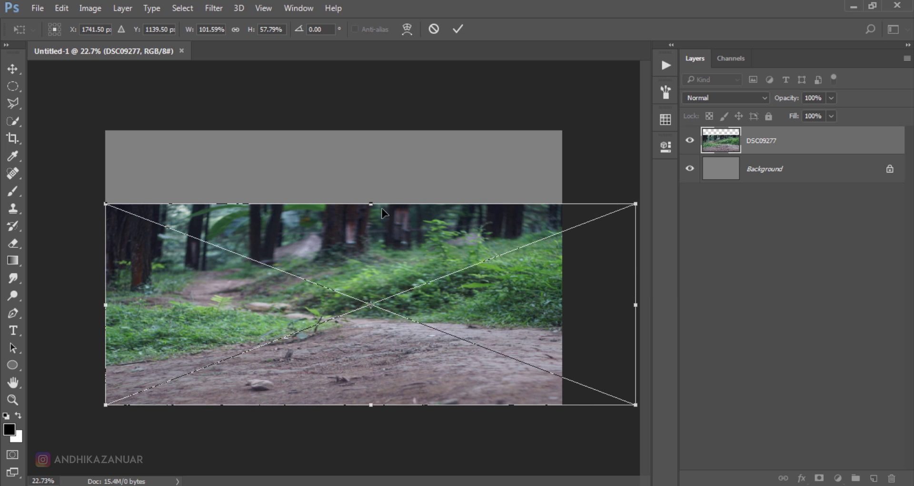
drag(374, 206, 373, 218)
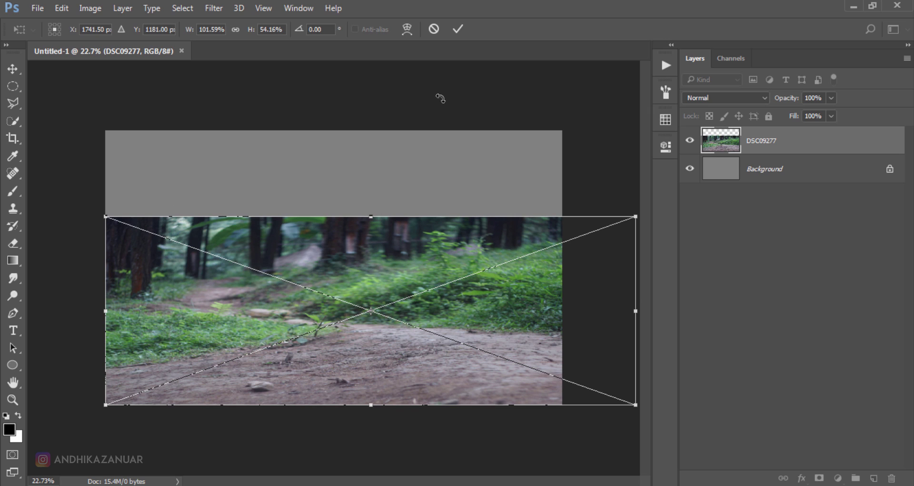
click(458, 28)
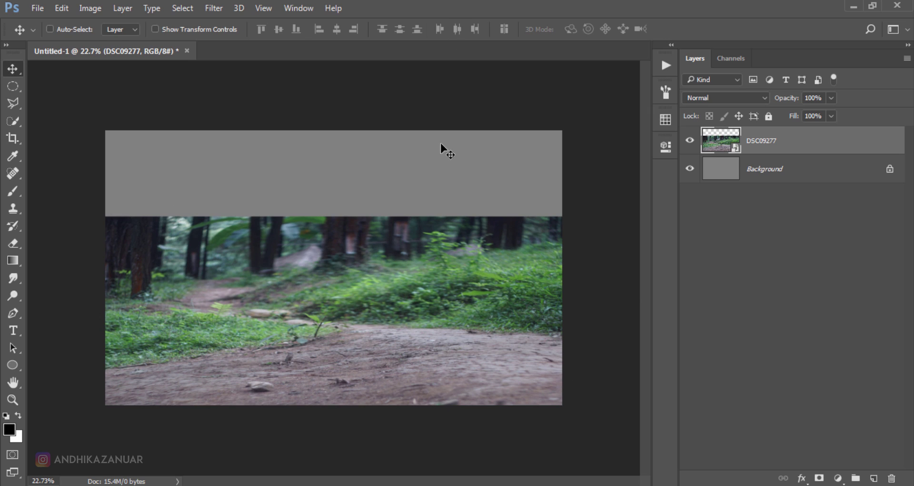
- Rasterize the DSC09277 layer and attach a white layer mask to it
scroll(442, 294, up, 1)
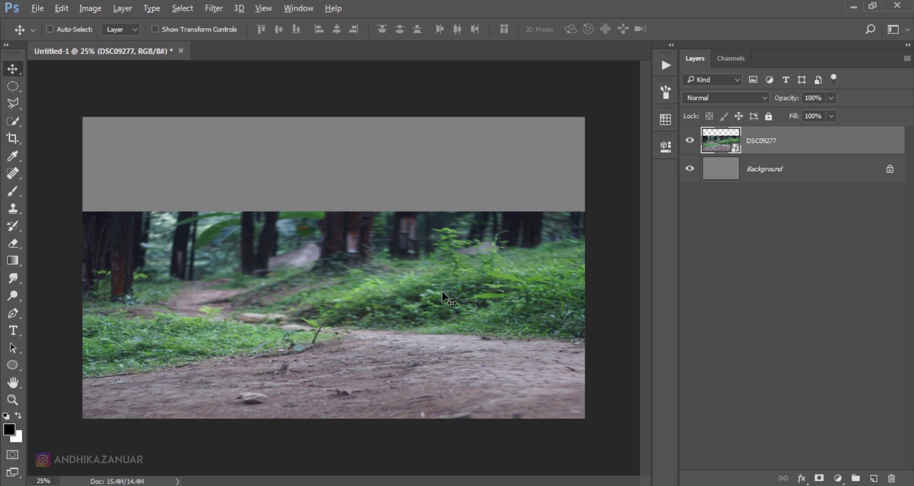
scroll(442, 294, up, 1)
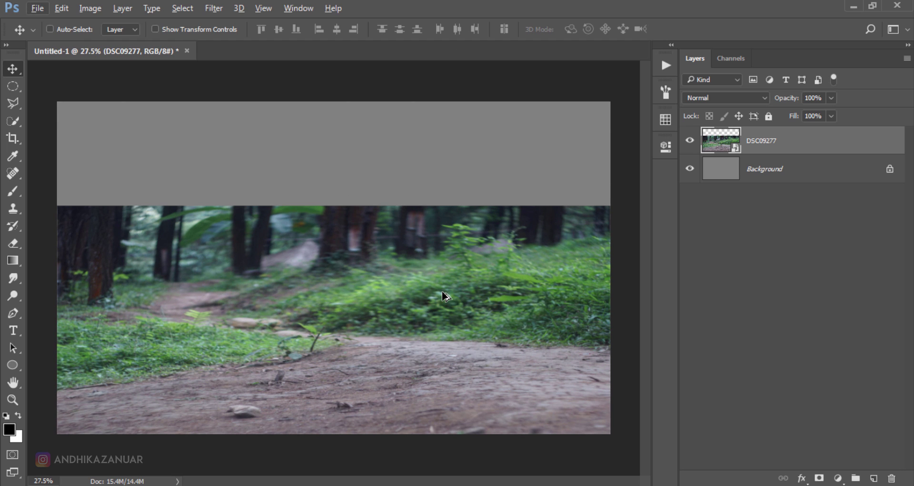
right_click(739, 150)
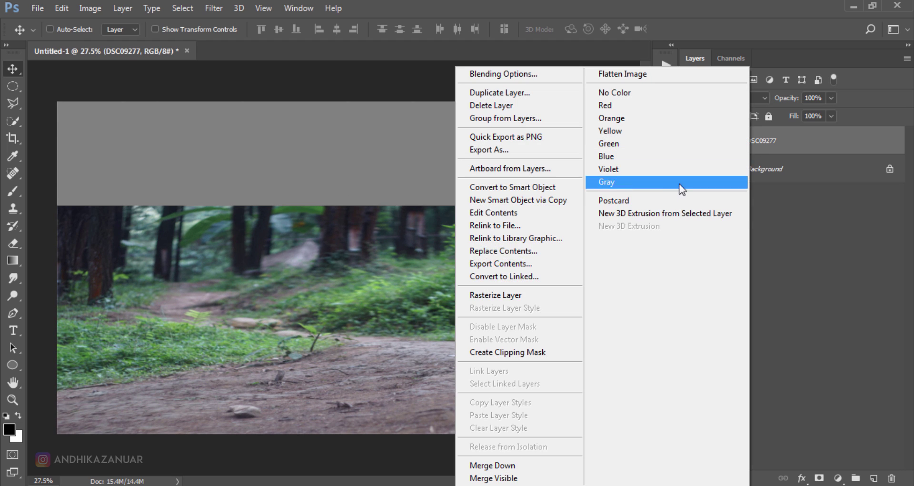
click(525, 293)
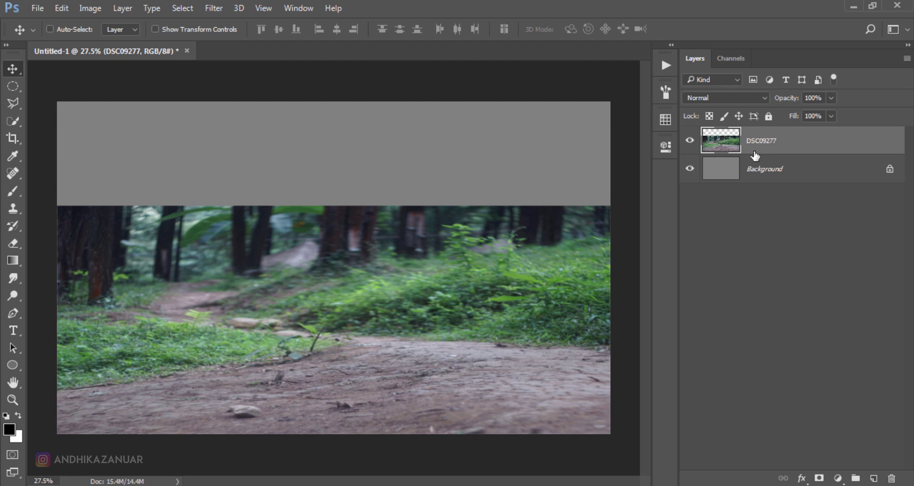
click(819, 478)
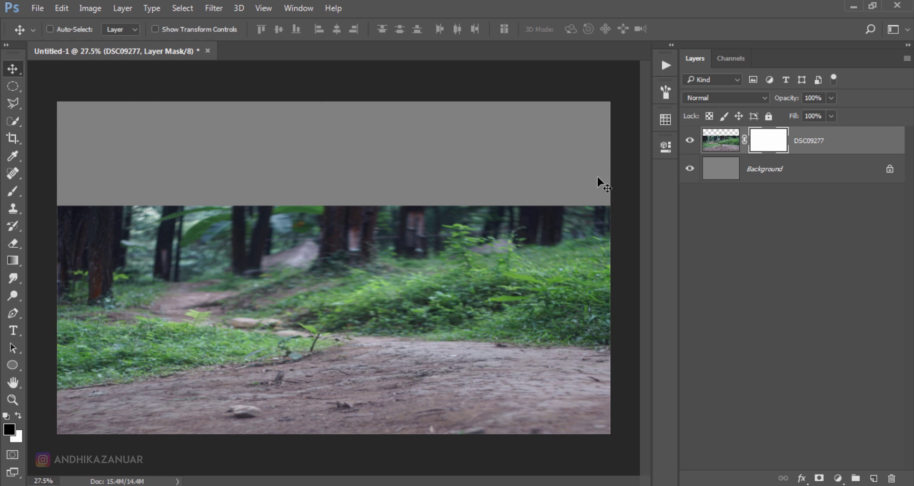
- Set up the Brush tool with a soft round tip at 100% opacity
click(19, 194)
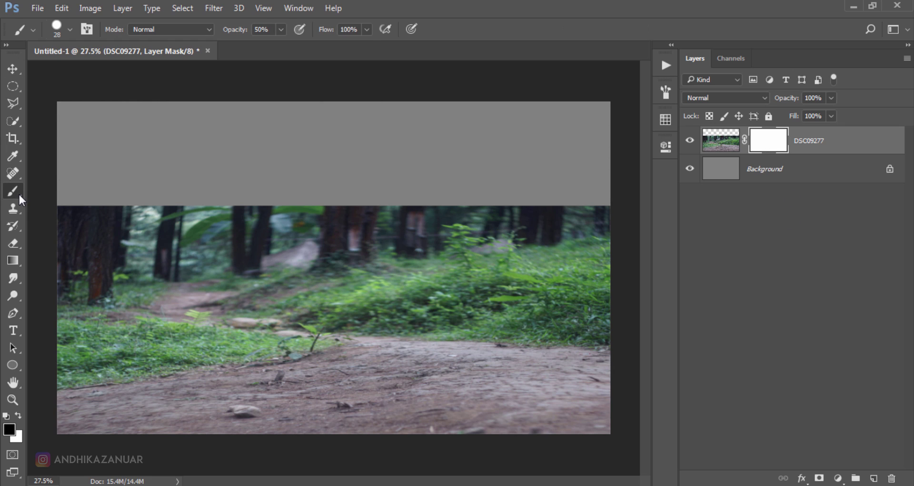
click(58, 29)
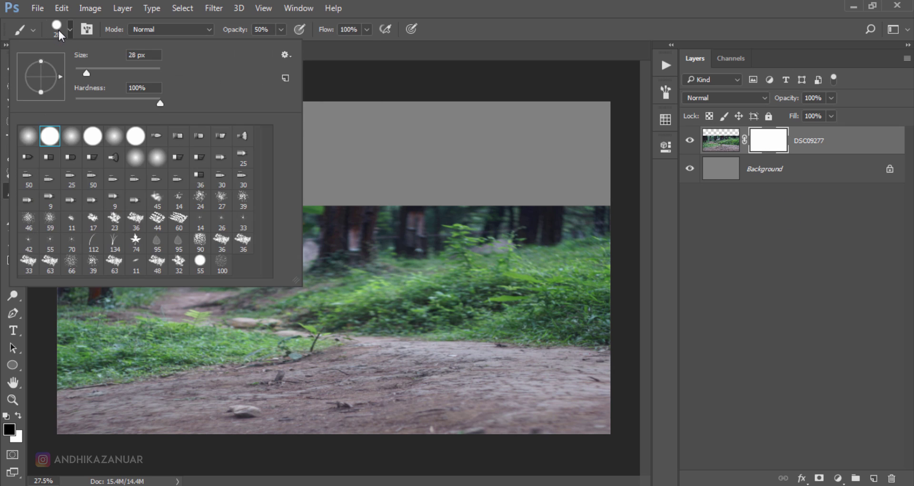
click(30, 134)
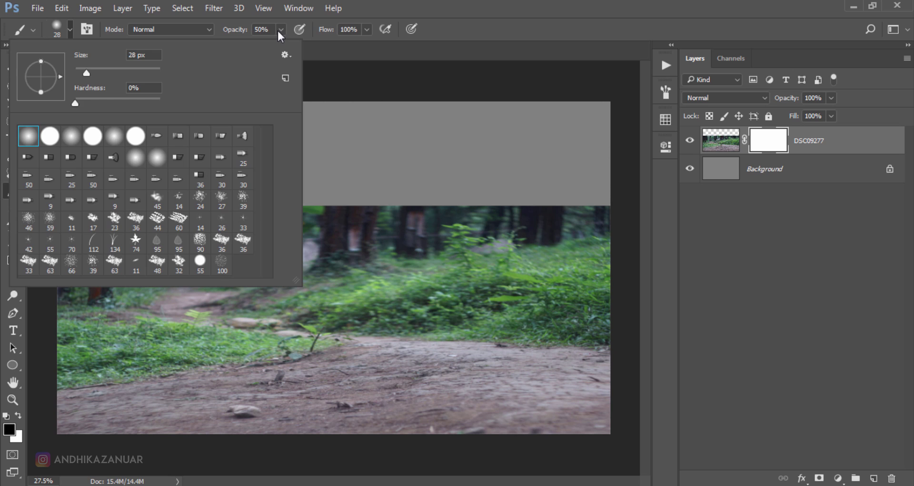
click(268, 29)
click(268, 29)
click(281, 29)
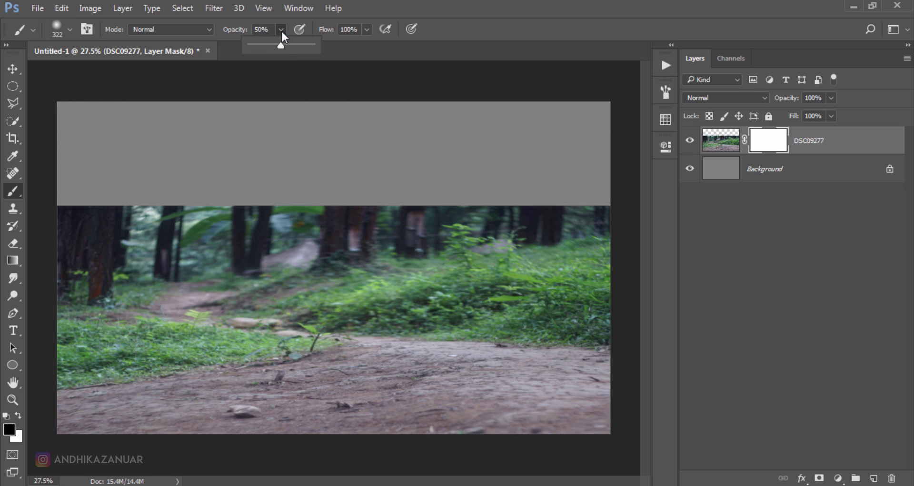
drag(281, 47, 319, 45)
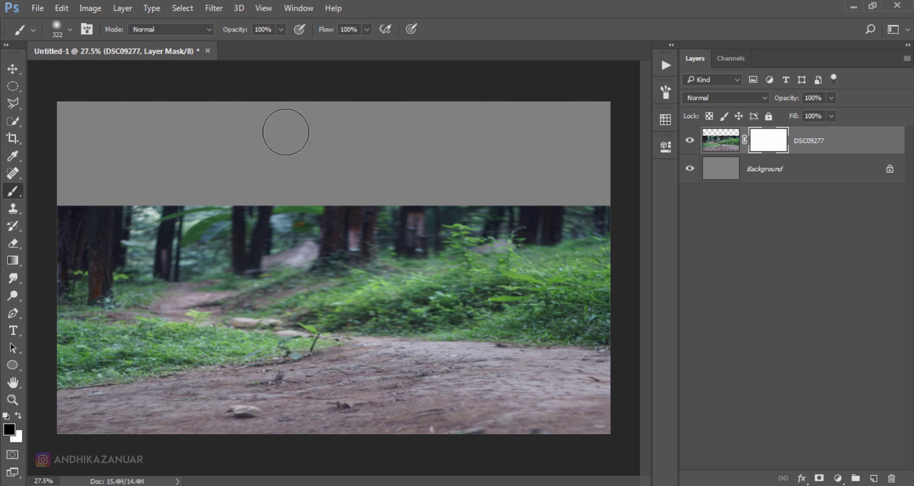
- Paint black on the mask to fade the trees and grass into mist, using a 1000 px brush
mouse_move(95, 202)
mouse_down()
mouse_move(67, 204)
mouse_move(602, 199)
mouse_move(143, 224)
mouse_move(96, 206)
mouse_move(74, 248)
mouse_move(137, 265)
mouse_move(92, 285)
mouse_move(207, 286)
mouse_move(606, 224)
mouse_up()
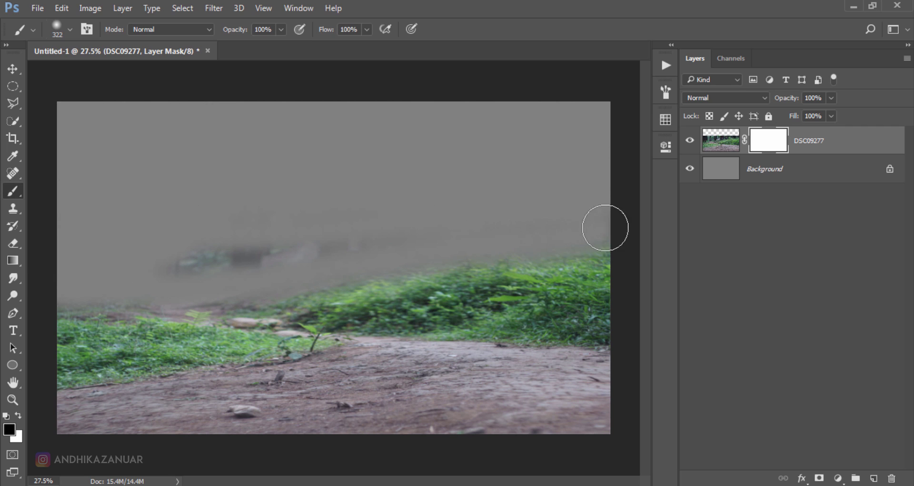
mouse_move(249, 242)
mouse_down()
mouse_move(227, 275)
mouse_move(71, 289)
mouse_move(195, 298)
mouse_move(588, 245)
mouse_move(247, 248)
mouse_up()
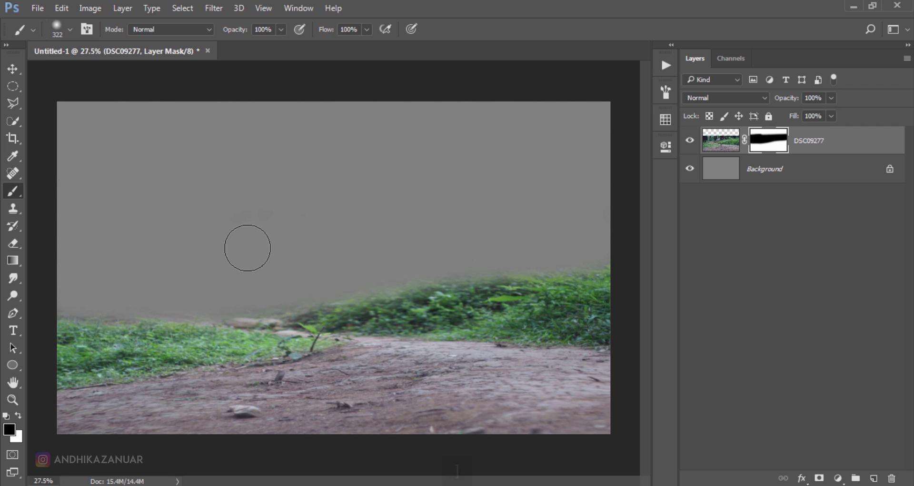
key(bracketright)
key(bracketright)
key(bracketright)
key(bracketright)
key(bracketright)
key(bracketright)
key(bracketright)
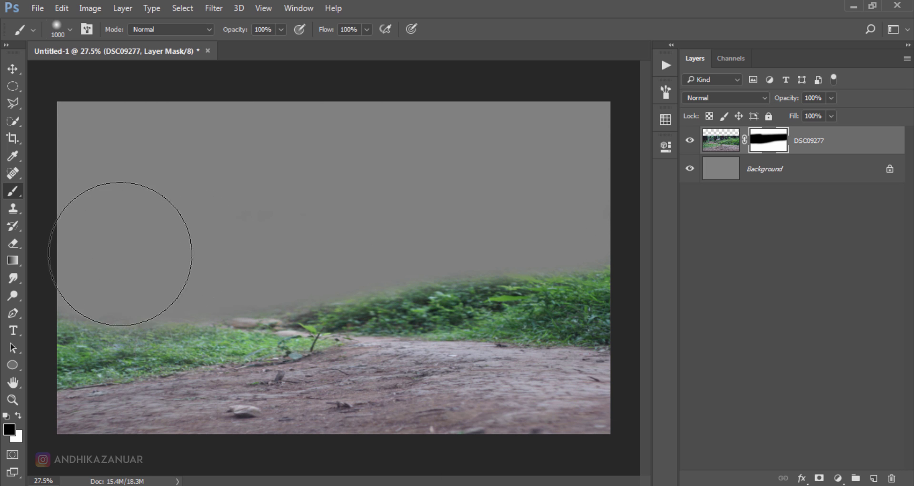
drag(120, 254, 136, 265)
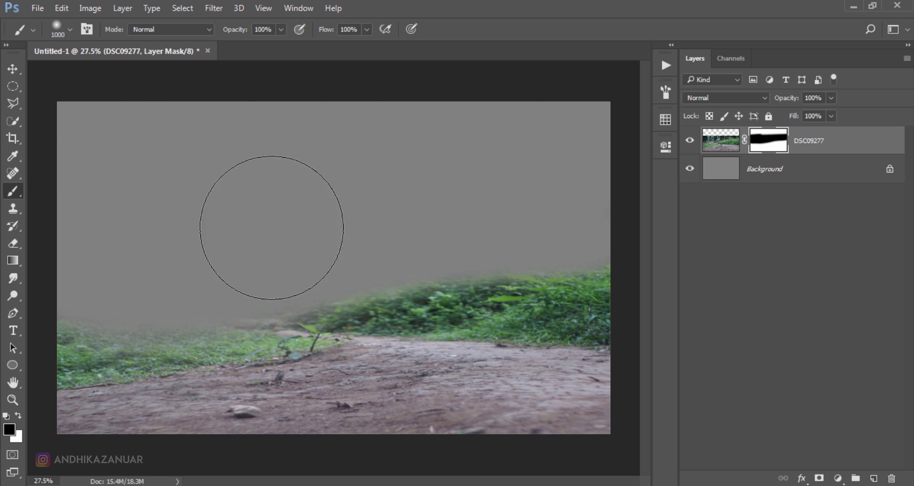
mouse_move(271, 228)
mouse_down()
mouse_move(473, 207)
mouse_move(519, 222)
mouse_move(357, 232)
mouse_move(384, 237)
mouse_move(222, 267)
mouse_move(384, 265)
mouse_move(434, 241)
mouse_move(536, 232)
mouse_move(131, 261)
mouse_move(100, 276)
mouse_move(92, 261)
mouse_move(259, 216)
mouse_move(524, 224)
mouse_move(581, 249)
mouse_move(485, 219)
mouse_move(319, 207)
mouse_up()
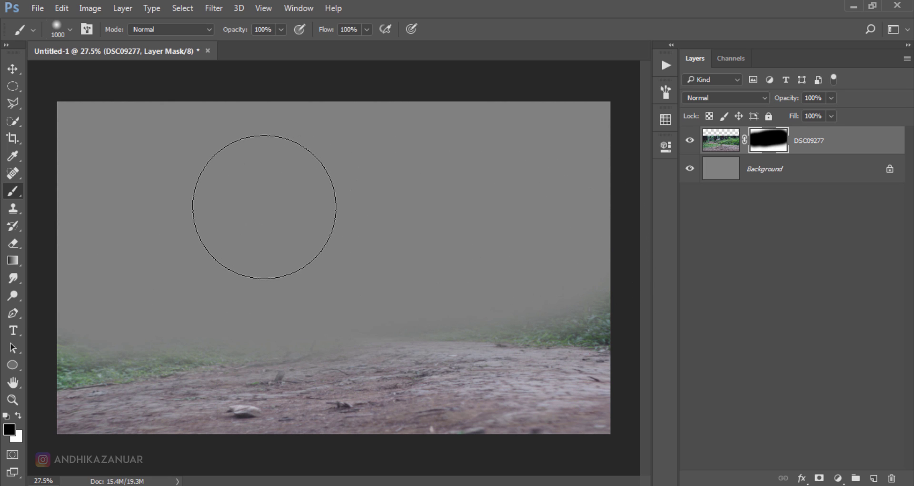
click(15, 70)
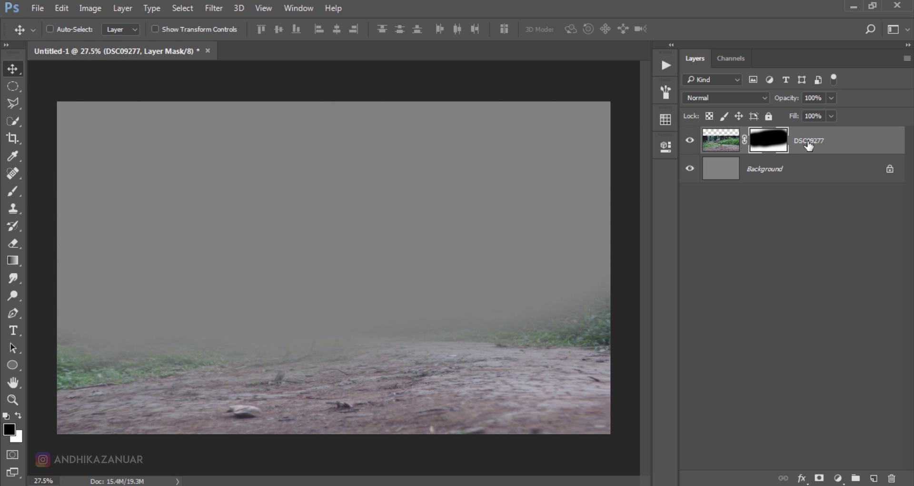
- Apply the road photo's layer mask permanently and rename the layer 'ground'
right_click(769, 143)
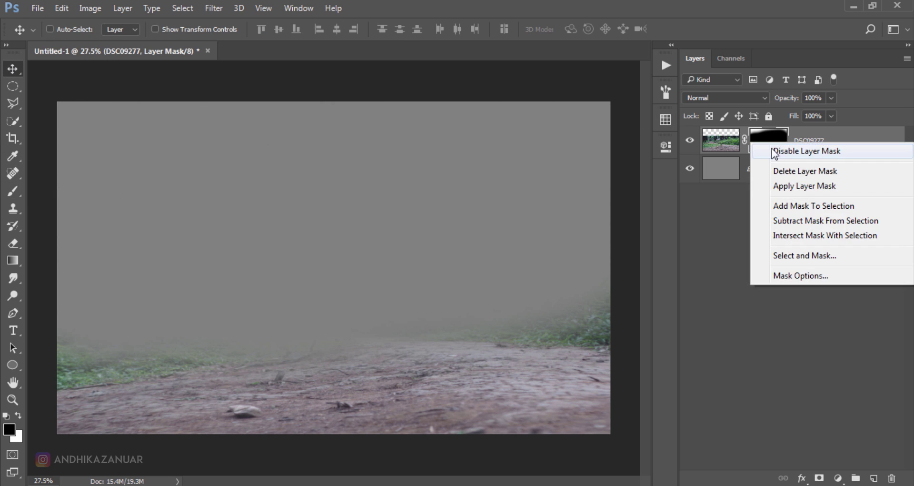
click(788, 189)
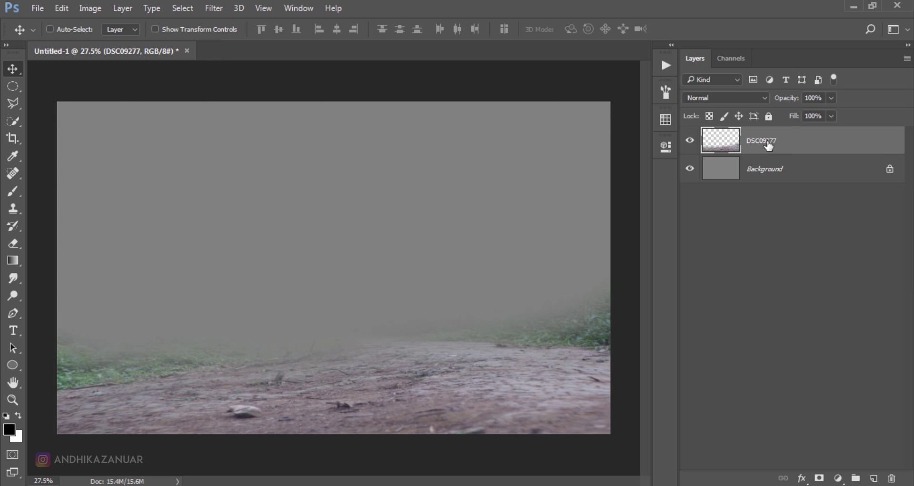
double_click(768, 142)
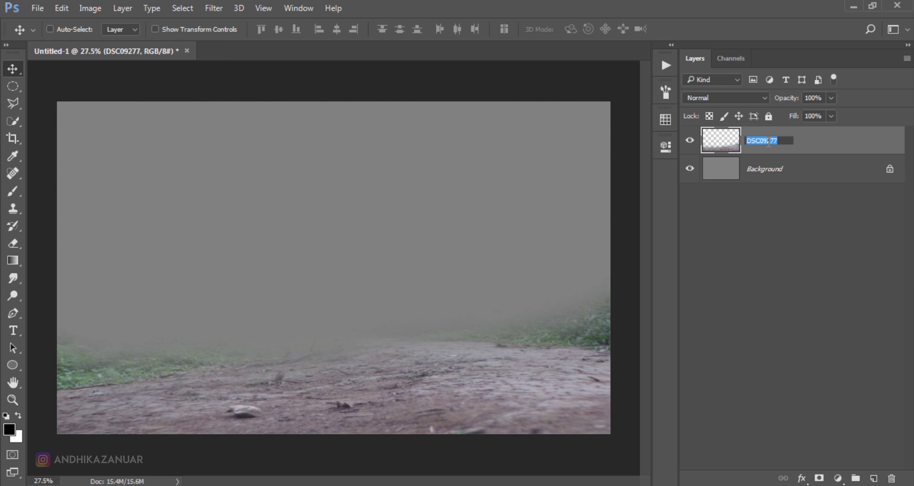
text(ground)
key(Return)
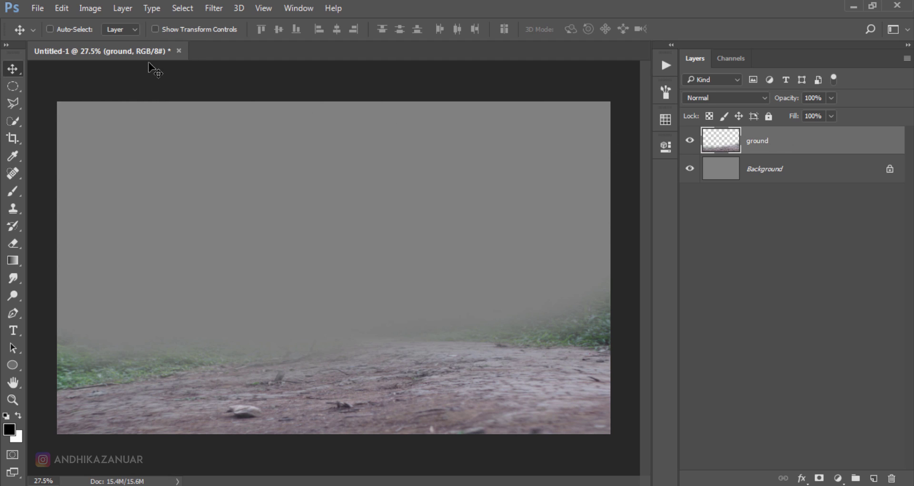
click(39, 13)
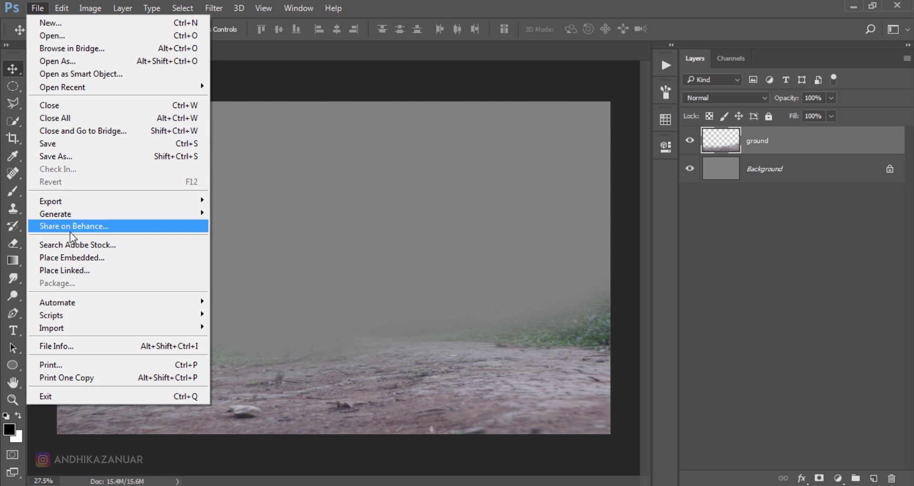
- Place the DSC08612 truck photo, scale it to about 120%, and centre it on the road
click(73, 257)
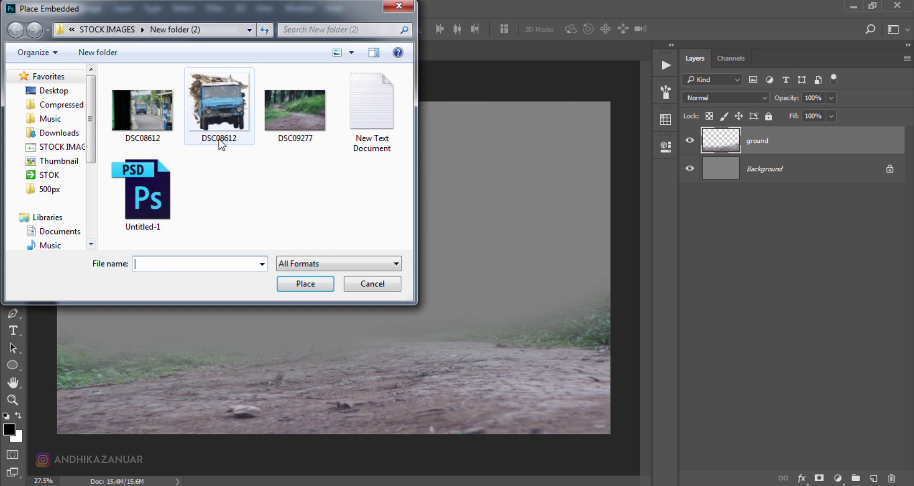
click(220, 138)
click(305, 284)
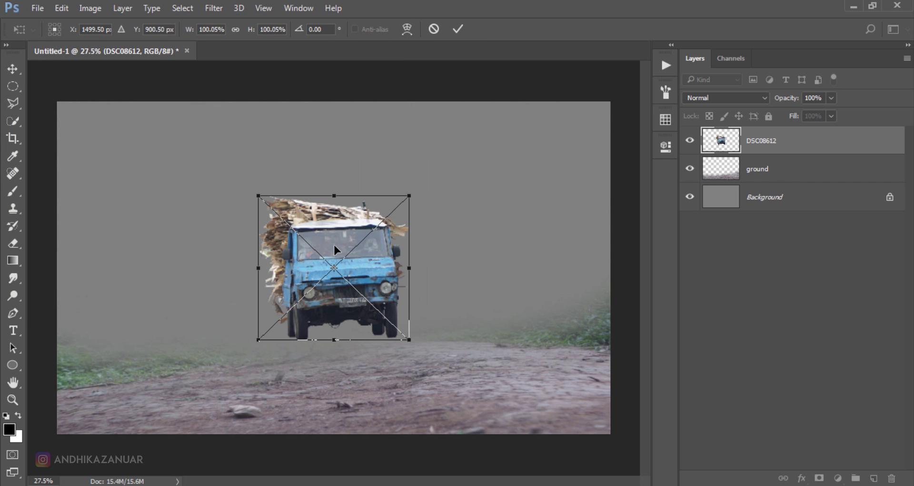
drag(335, 245, 334, 276)
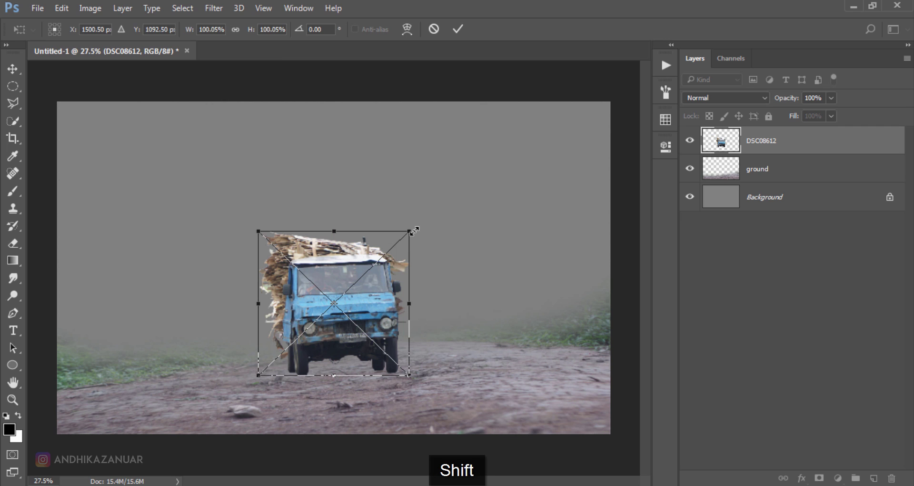
drag(409, 232, 445, 200)
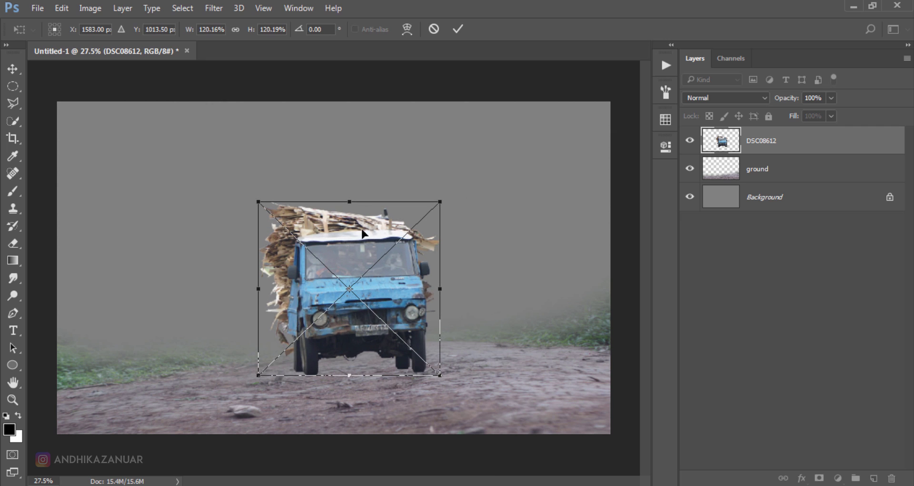
drag(354, 238, 339, 241)
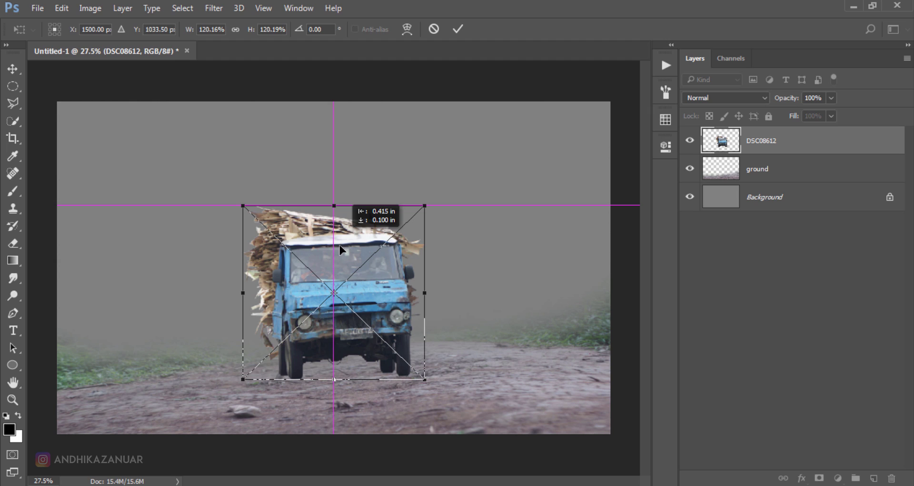
drag(340, 245, 340, 245)
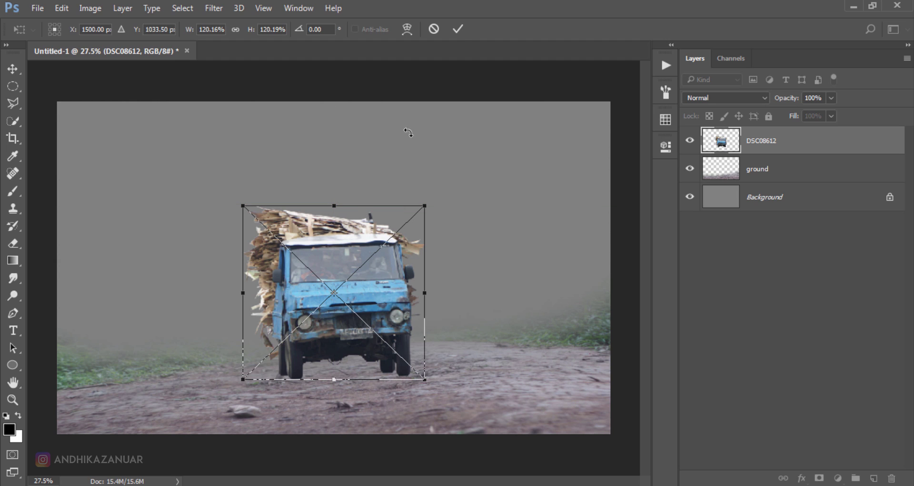
- Commit the truck's transform, rasterize it, and rename the layer 'car'
click(458, 30)
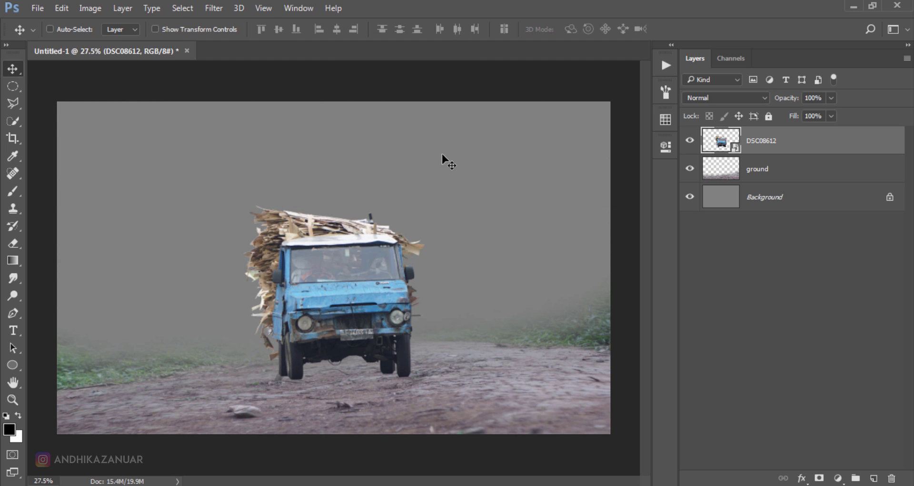
right_click(754, 151)
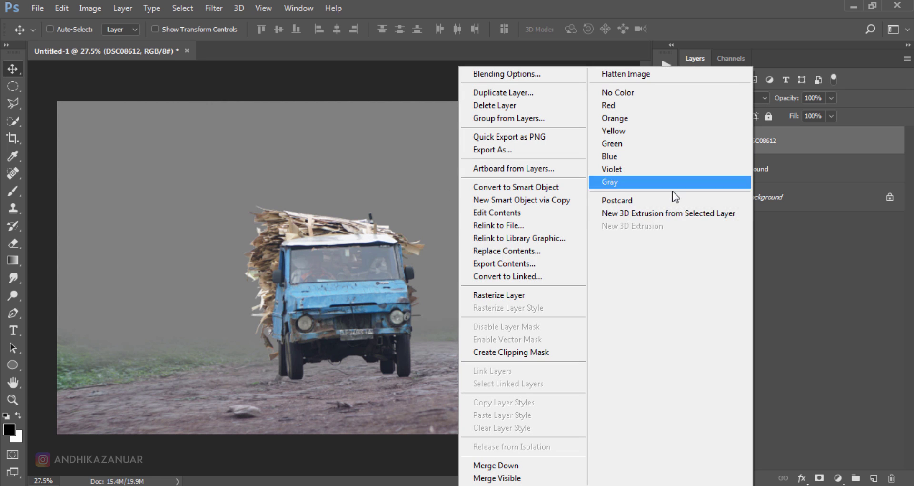
click(535, 295)
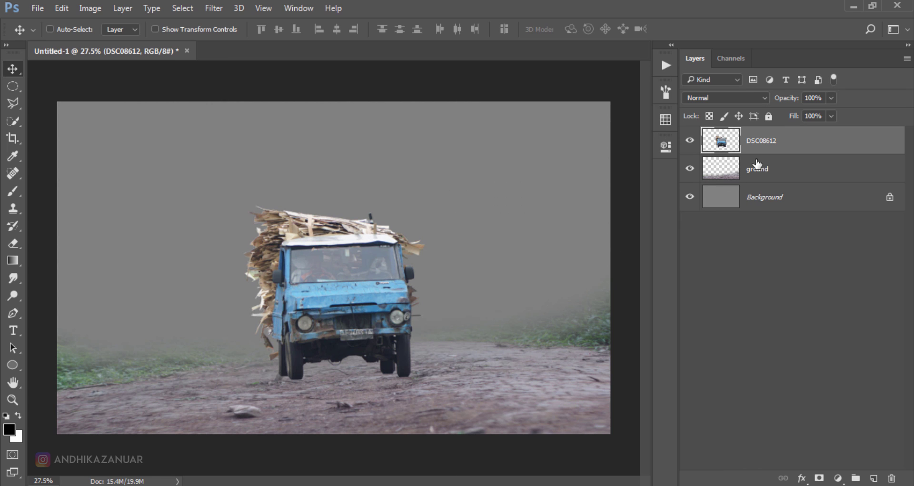
double_click(772, 143)
text(car)
key(Return)
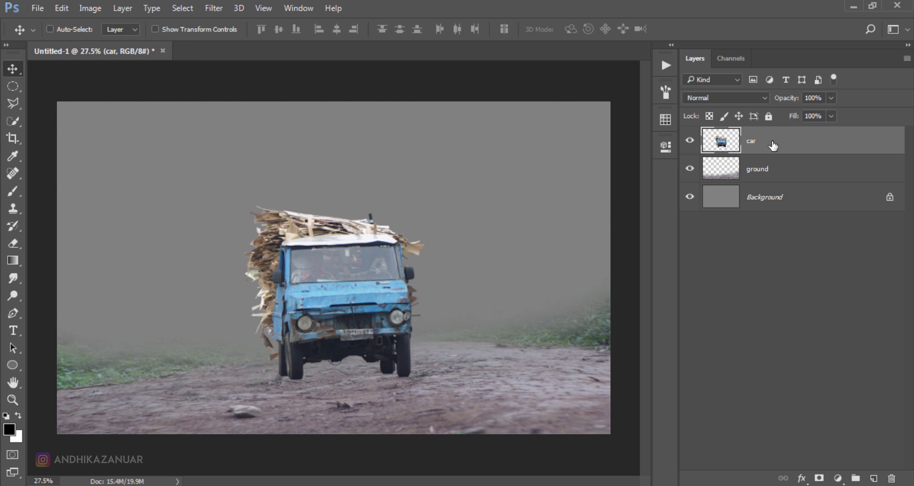
click(783, 169)
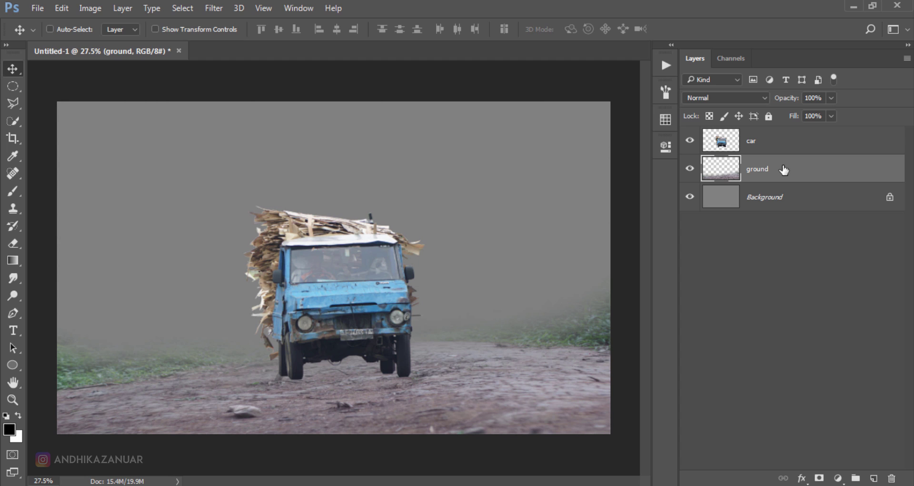
key(ctrl+u)
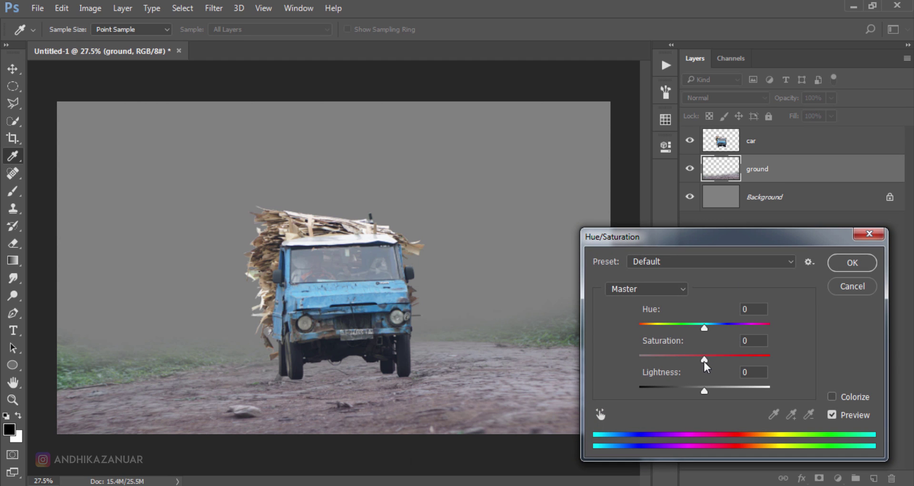
- Set the ground layer's Hue/Saturation saturation to -59 and apply it
drag(704, 359, 670, 357)
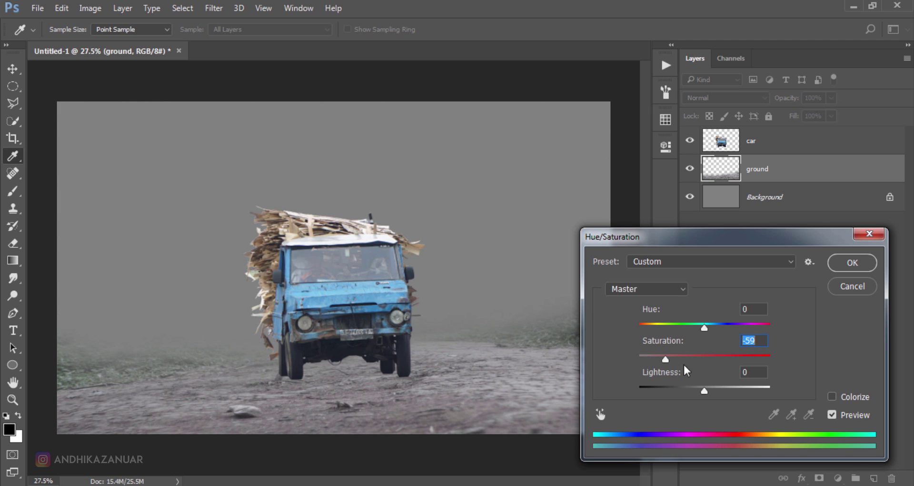
click(832, 414)
click(844, 261)
key(v)
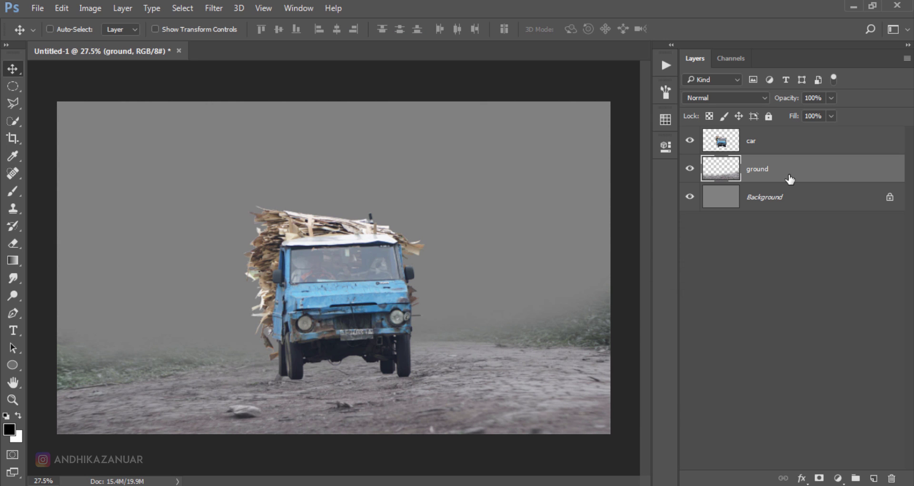
key(ctrl+l)
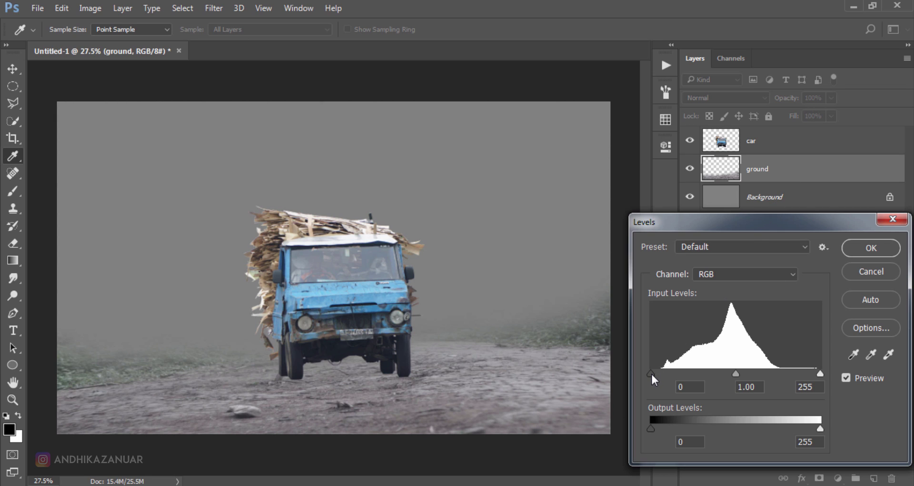
- Apply Levels to the ground layer with the black input raised to 50
drag(650, 373, 683, 373)
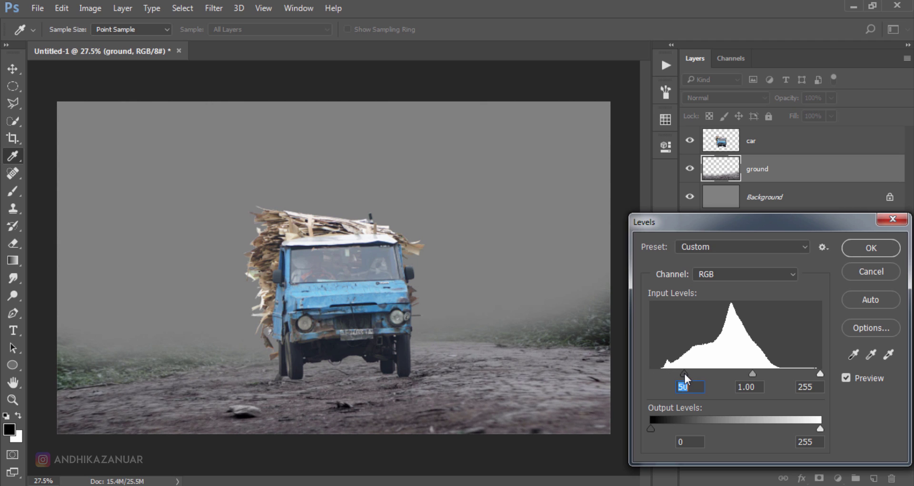
click(844, 374)
click(845, 376)
click(858, 249)
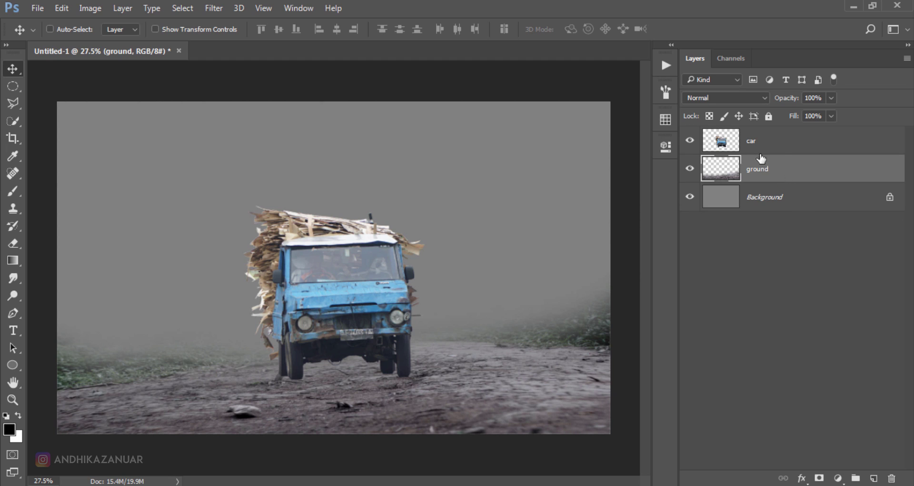
click(781, 142)
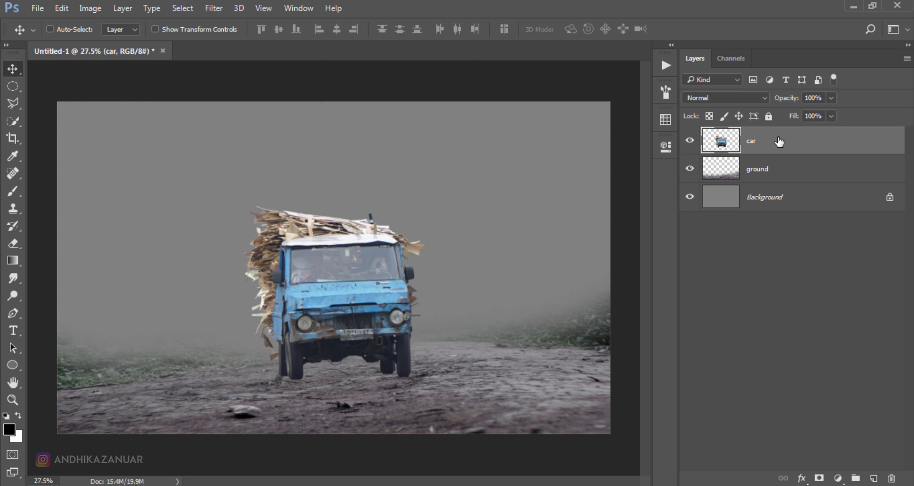
- Apply Levels to the car layer with the black input set to 20
key(ctrl+l)
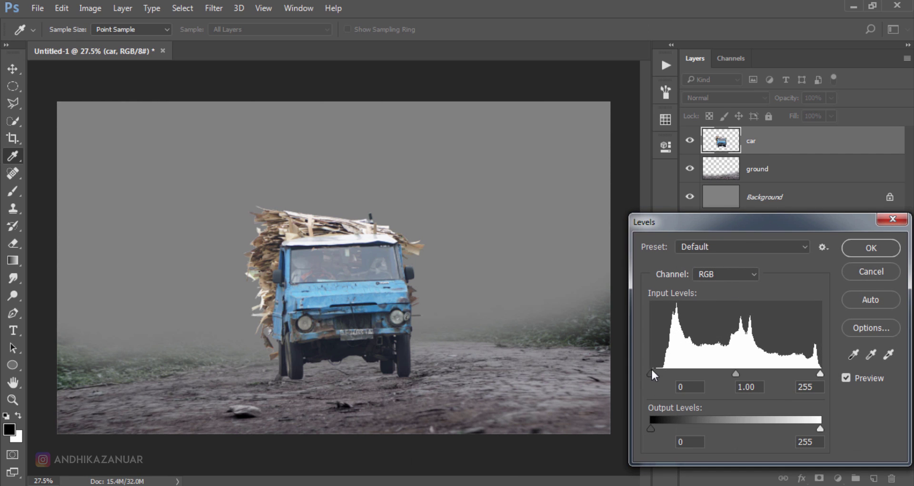
drag(651, 373, 664, 374)
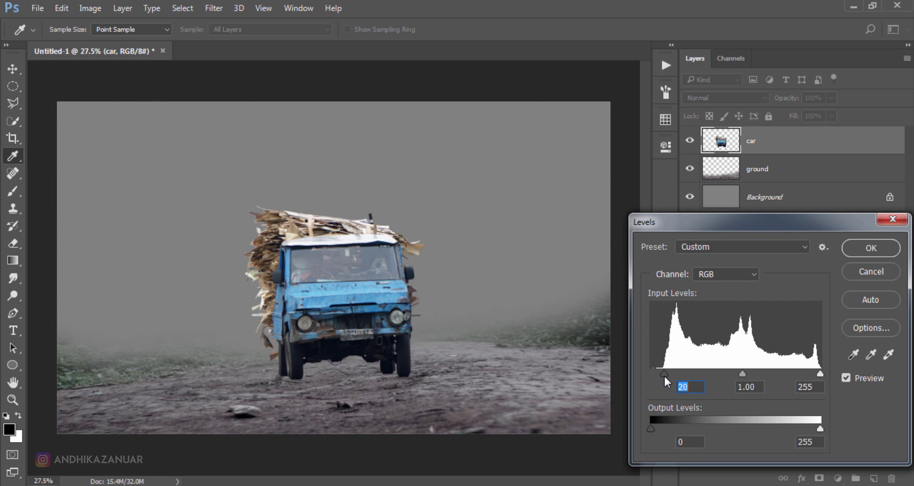
click(688, 383)
click(850, 377)
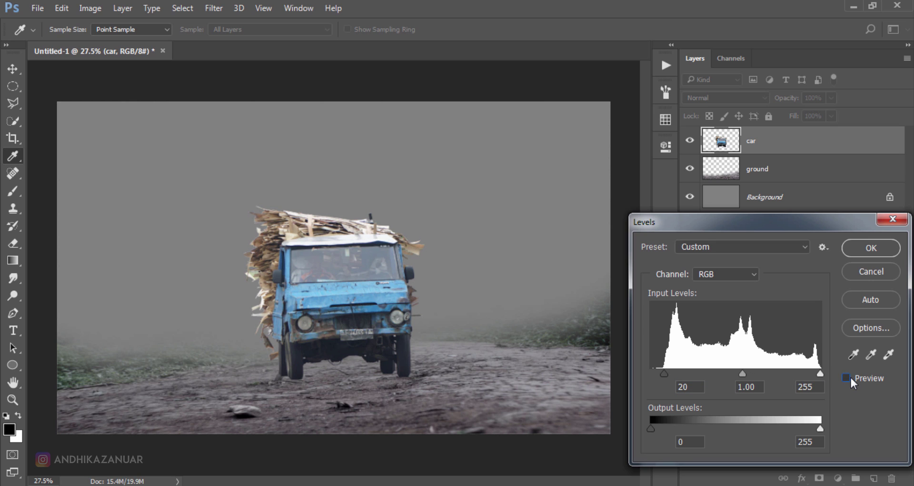
click(850, 376)
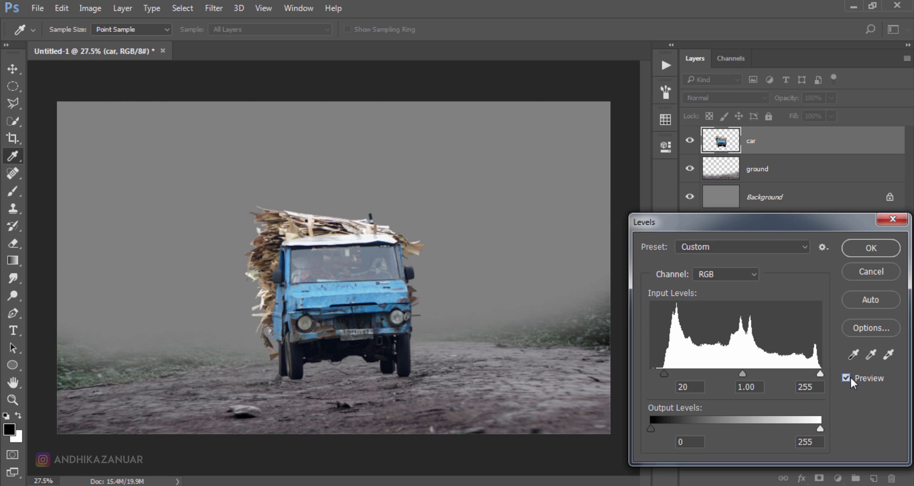
click(866, 247)
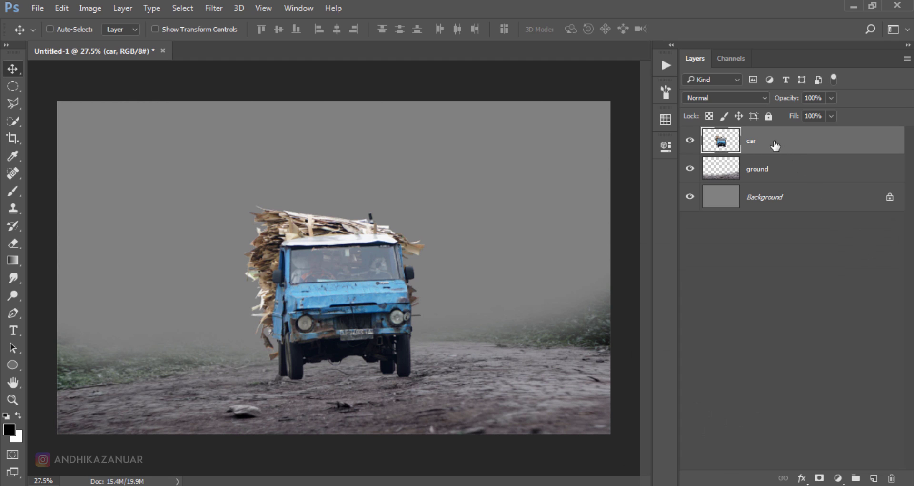
- Apply Brightness/Contrast to the truck on the car layer: brightness -17, contrast 29
click(90, 14)
mouse_move(111, 42)
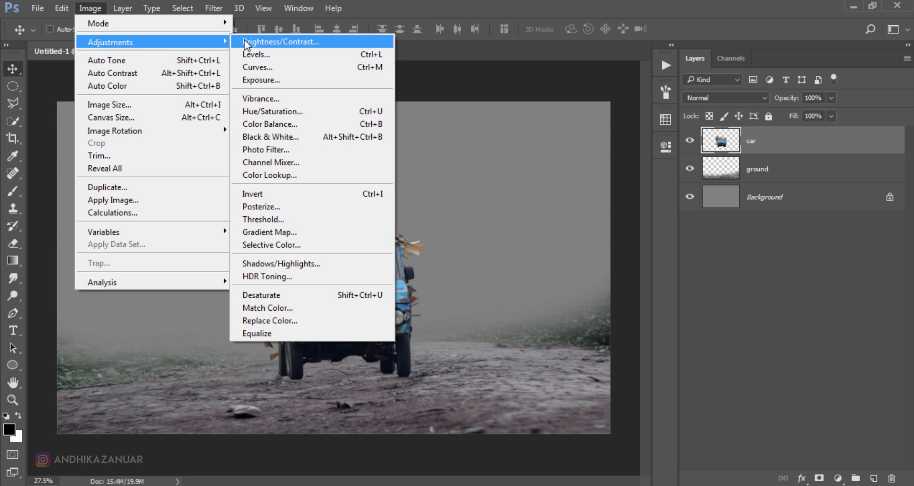
click(244, 42)
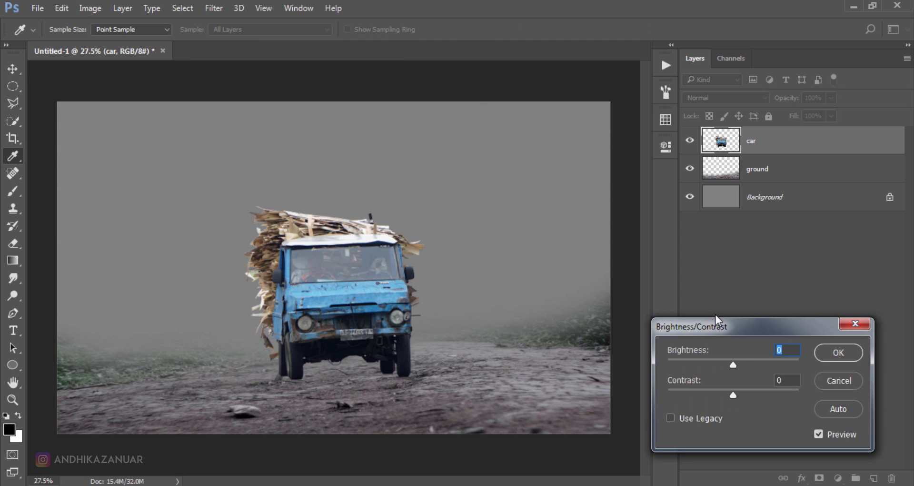
drag(733, 359, 726, 363)
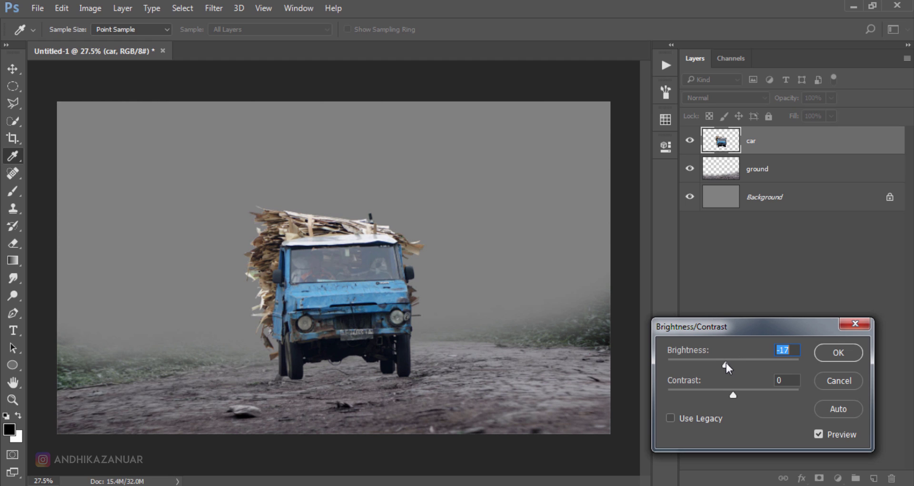
drag(733, 395, 753, 395)
click(819, 434)
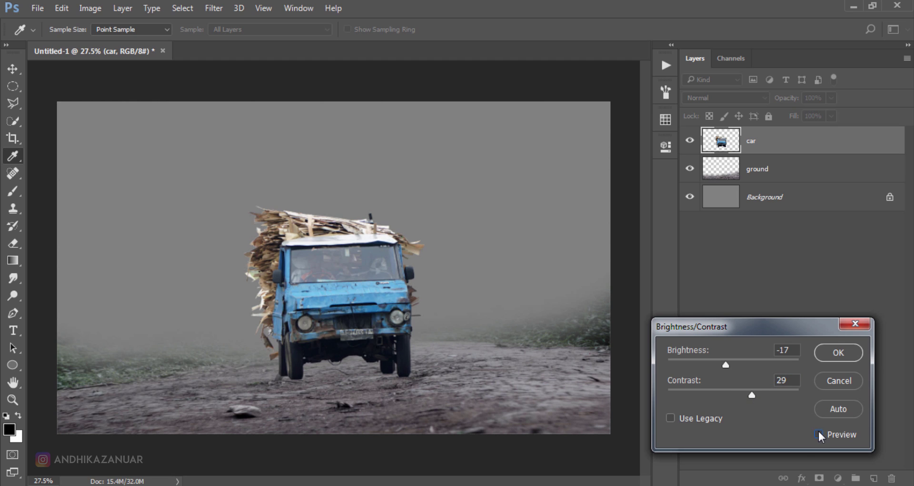
click(819, 434)
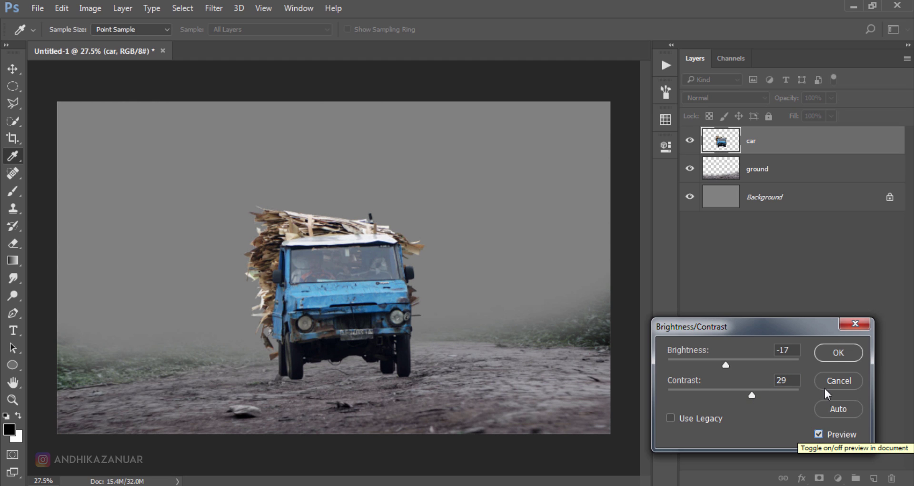
click(832, 355)
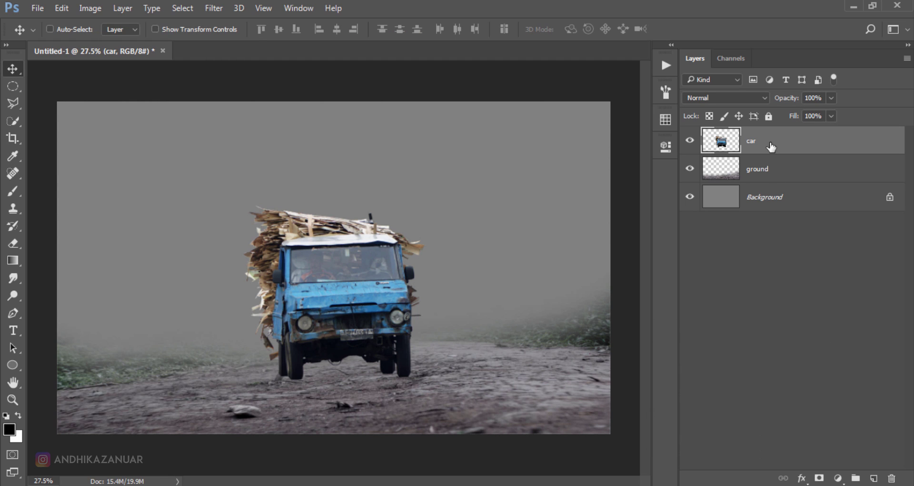
click(775, 196)
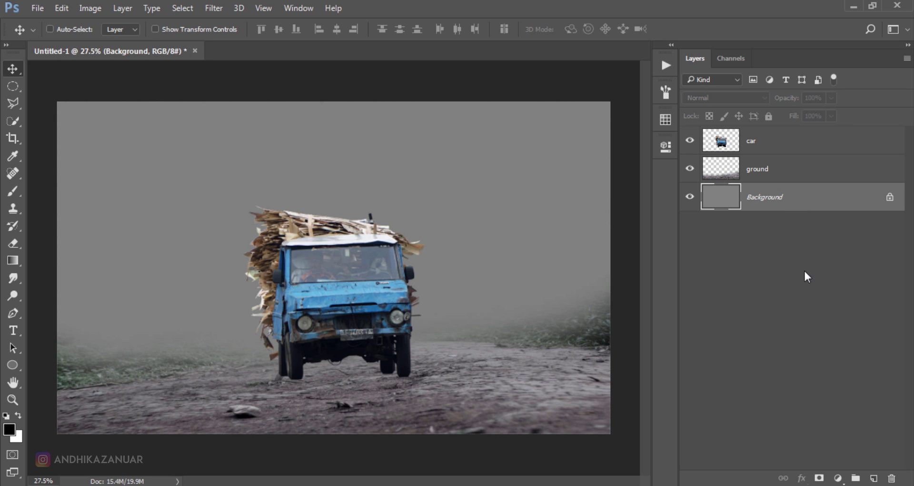
- Add Color Fill 1, a solid dark grey #4c4c4c fill layer, just above the Background
click(838, 478)
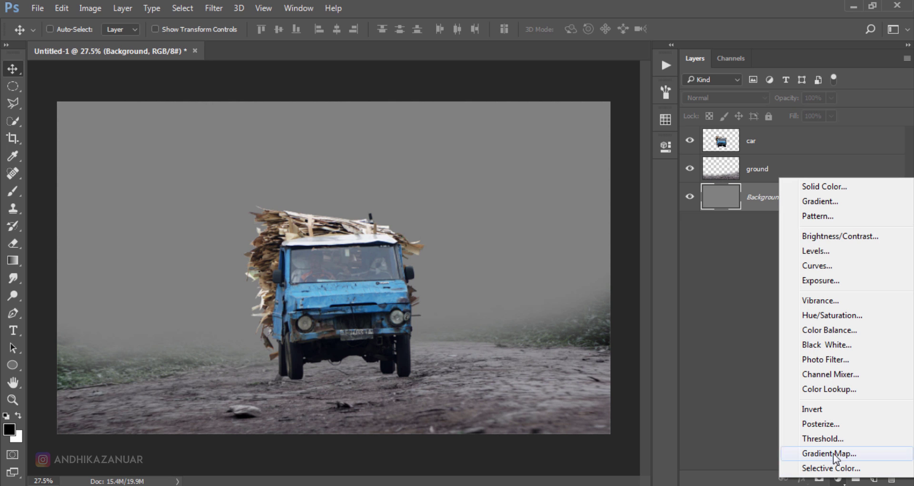
click(835, 185)
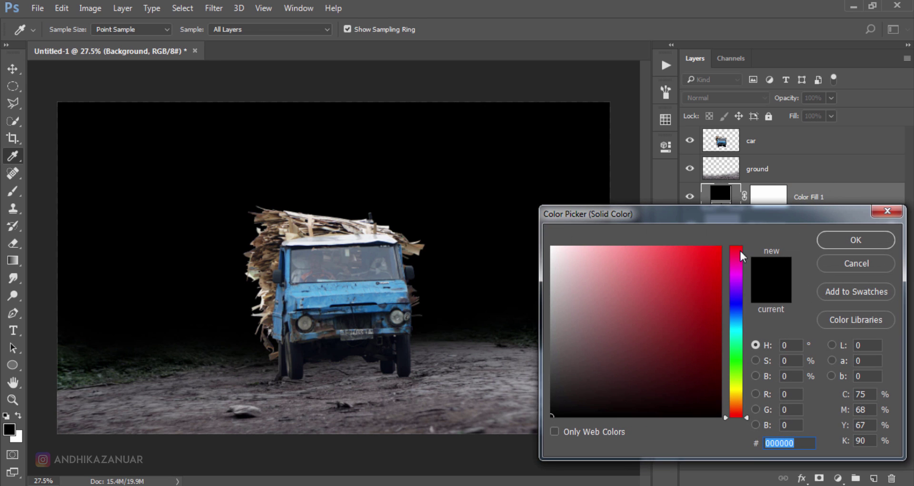
drag(561, 393, 543, 365)
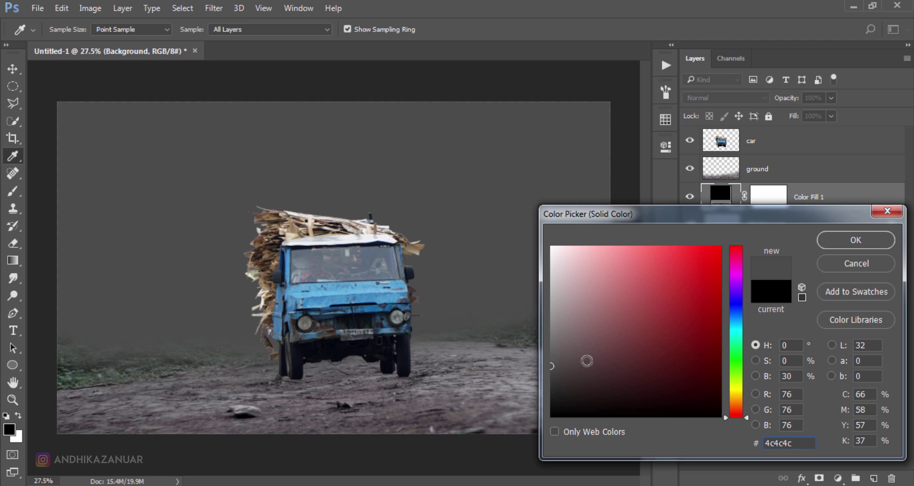
click(845, 239)
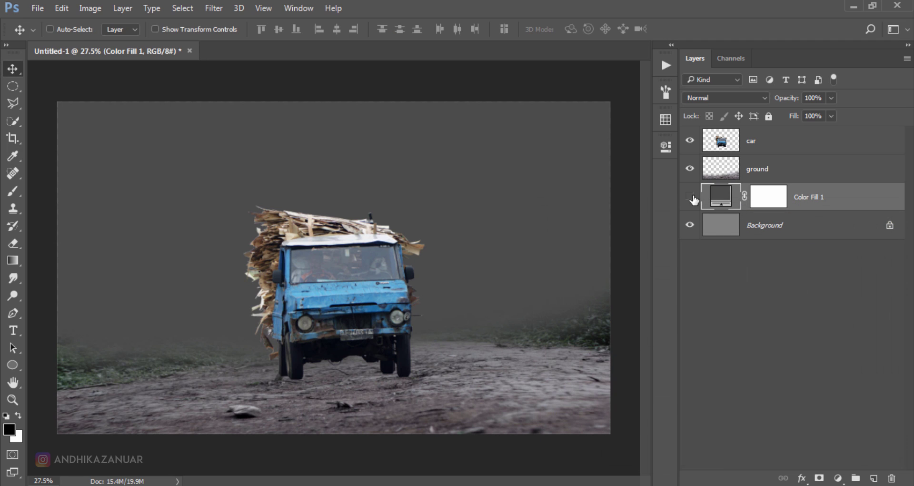
click(689, 197)
click(691, 197)
- Add a gradient fill layer using a white-to-transparent gradient
click(838, 477)
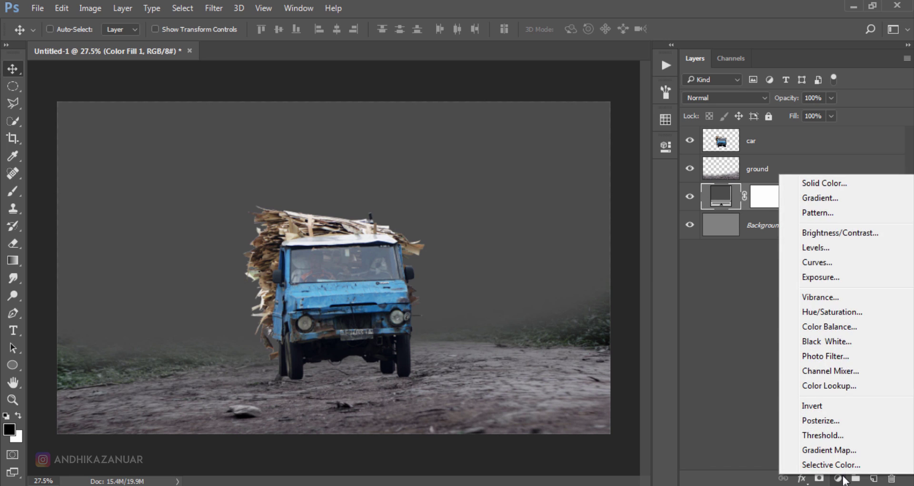
click(840, 199)
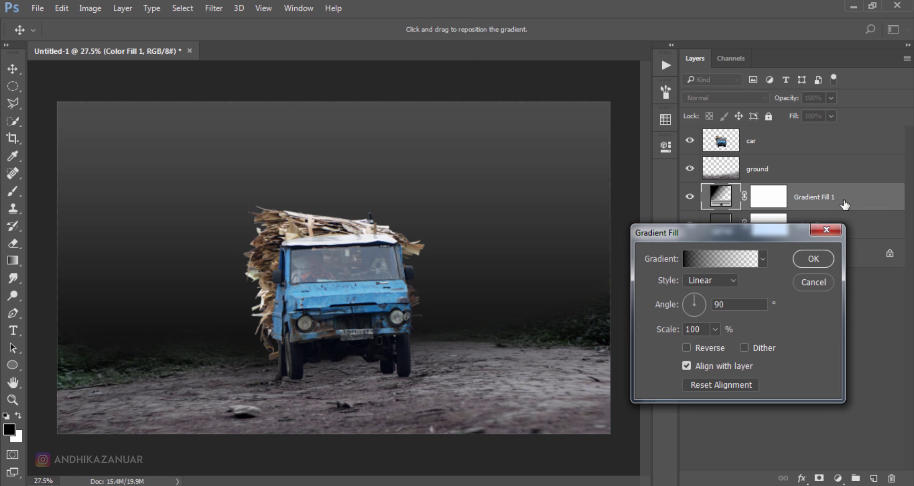
click(744, 261)
click(669, 213)
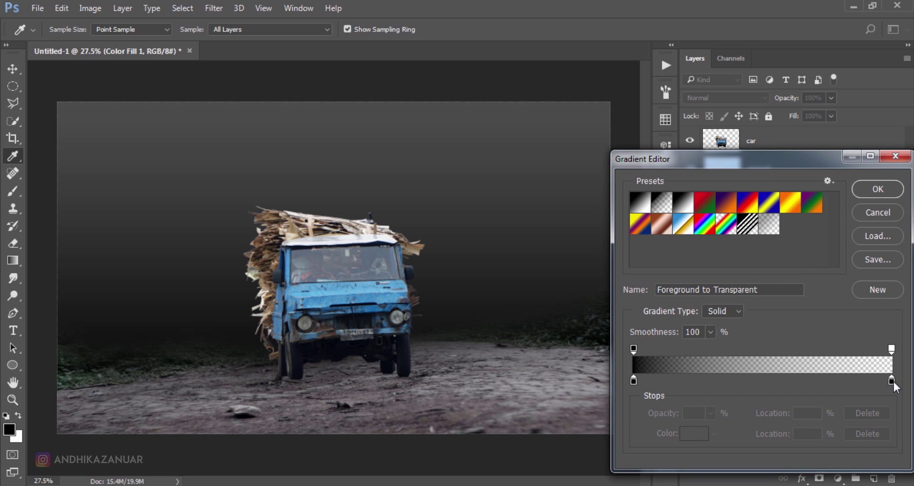
click(892, 381)
click(867, 433)
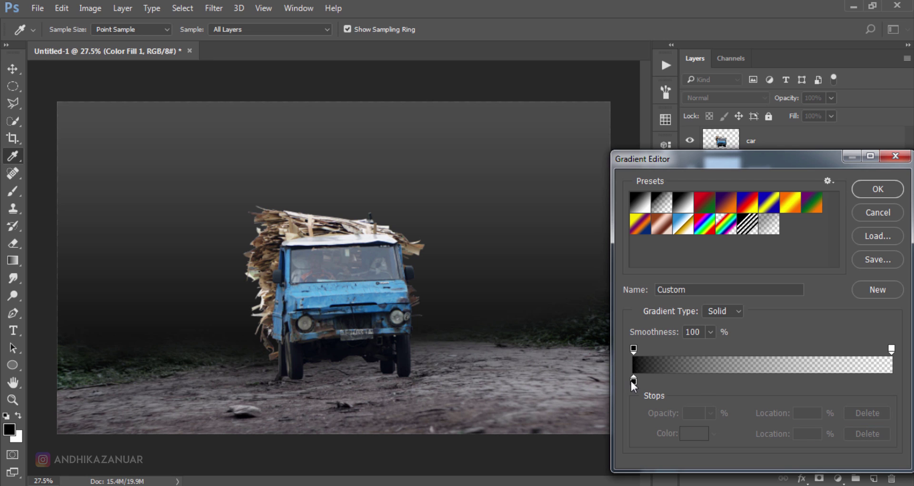
click(633, 380)
click(690, 433)
click(553, 248)
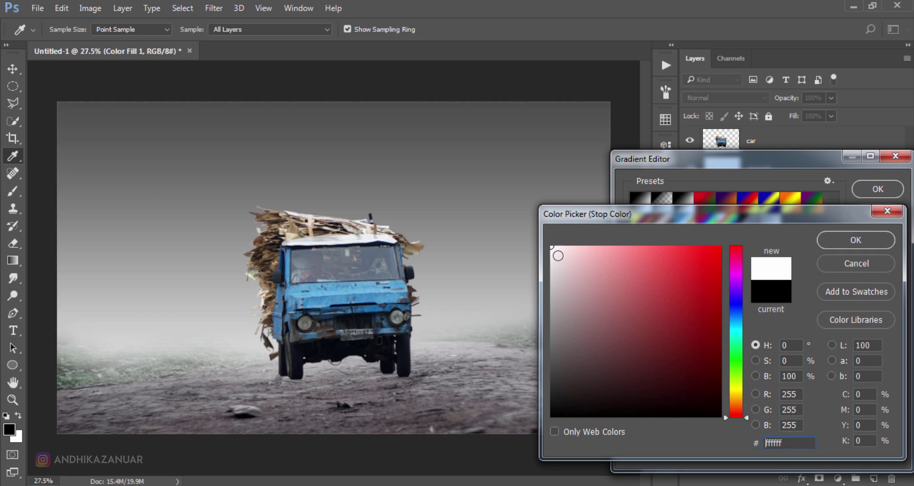
click(829, 239)
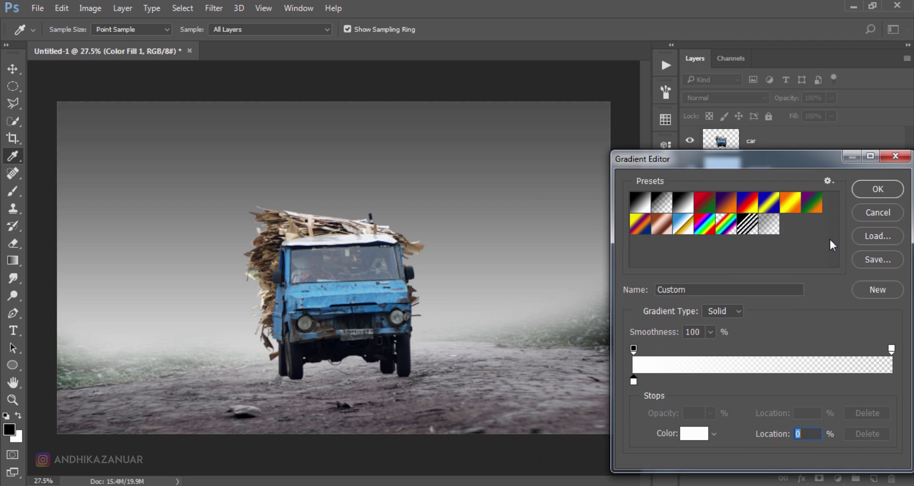
click(870, 193)
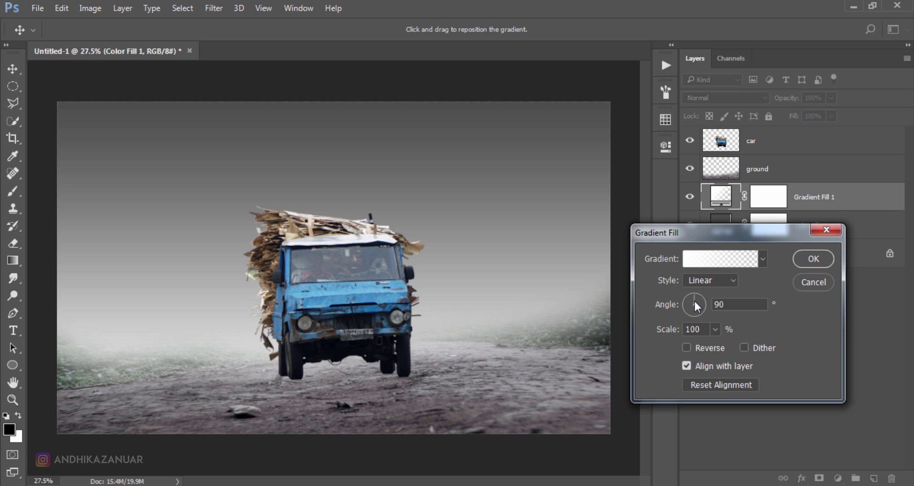
- Angle the gradient fill at about 47° and commit it
drag(694, 301, 702, 290)
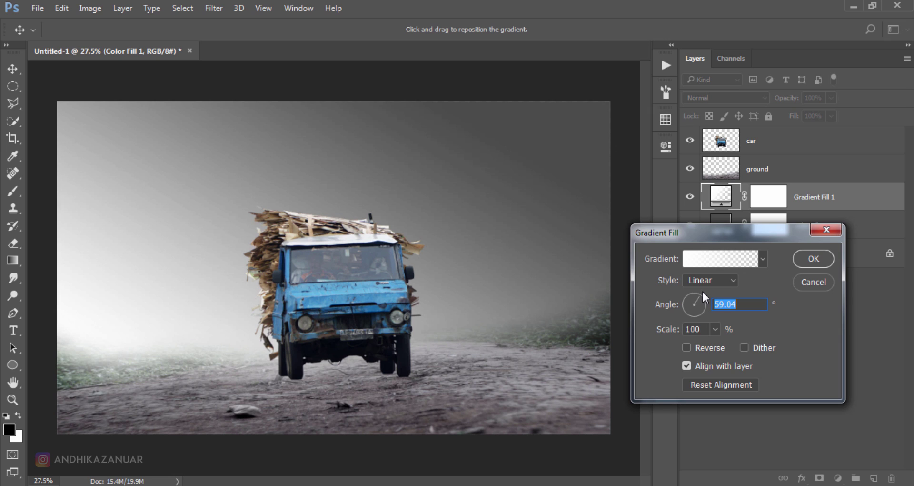
drag(700, 299, 703, 295)
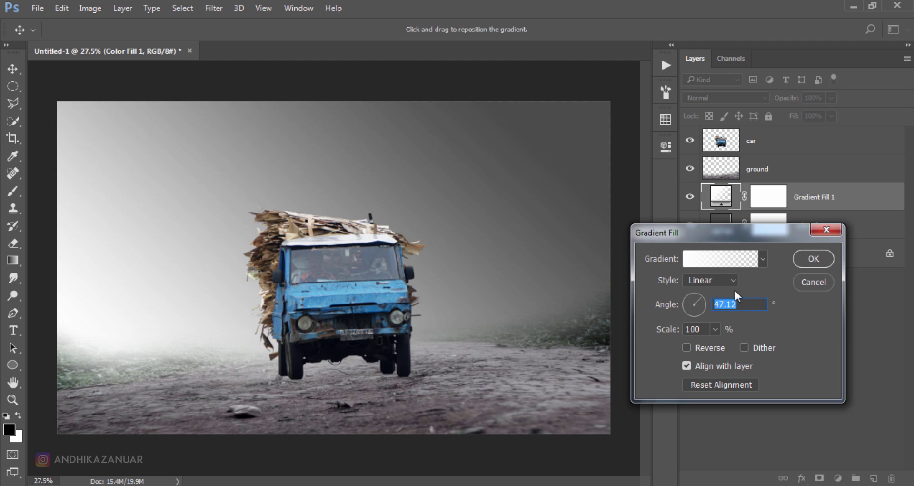
click(815, 258)
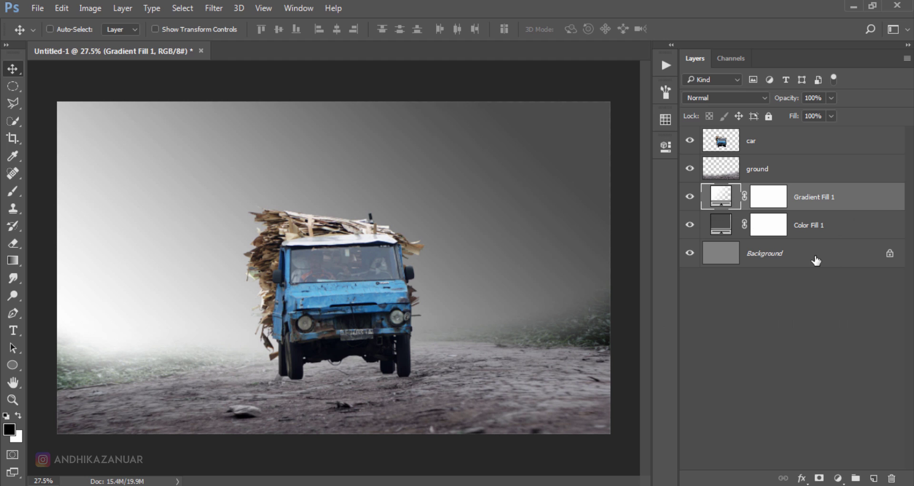
click(689, 196)
click(690, 196)
- Lower Gradient Fill 1's opacity to 80%
click(831, 98)
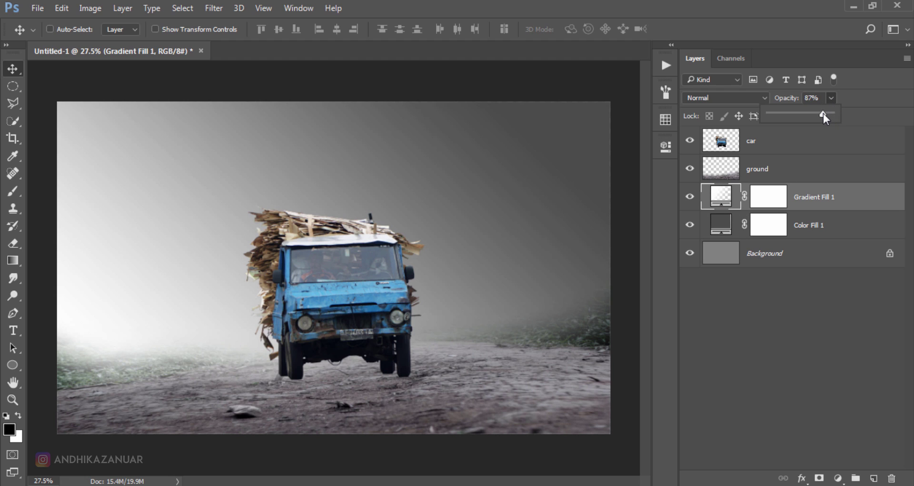
drag(823, 114, 819, 114)
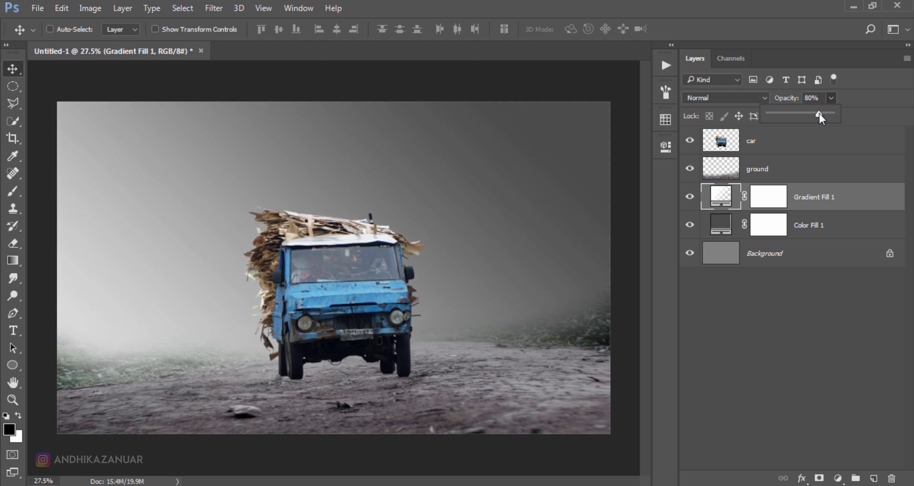
click(690, 196)
click(690, 196)
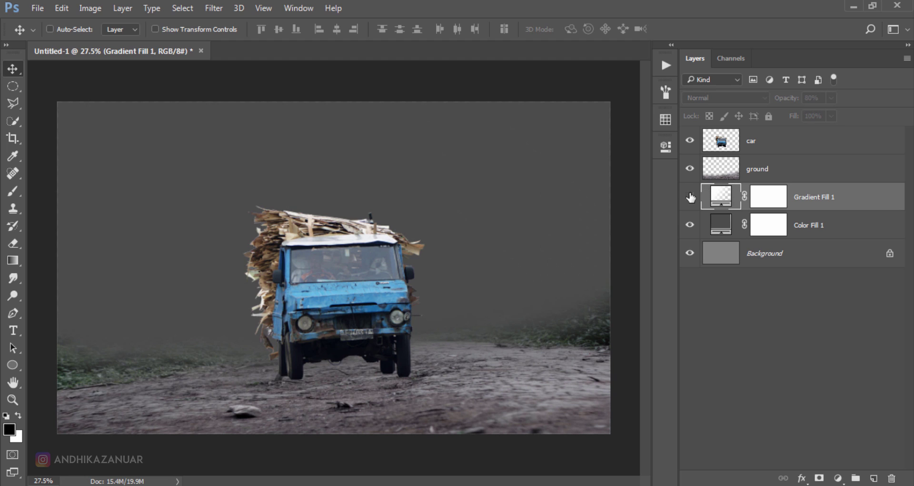
click(690, 196)
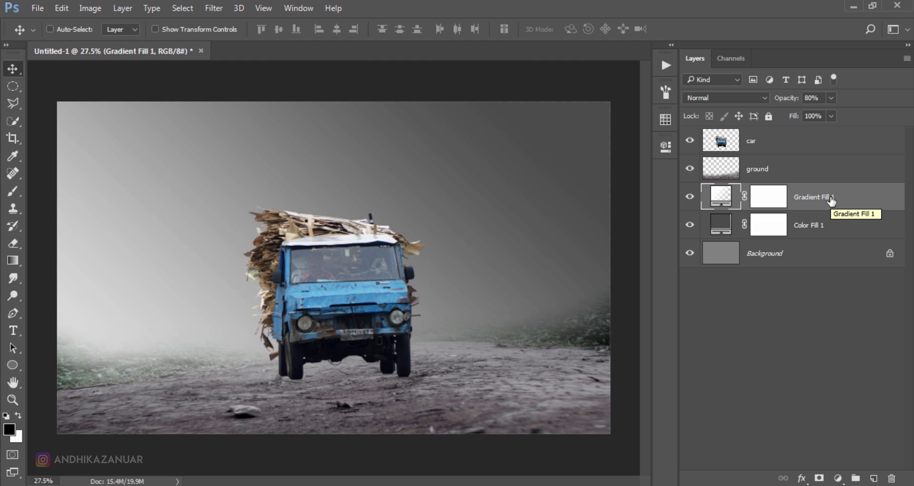
click(771, 146)
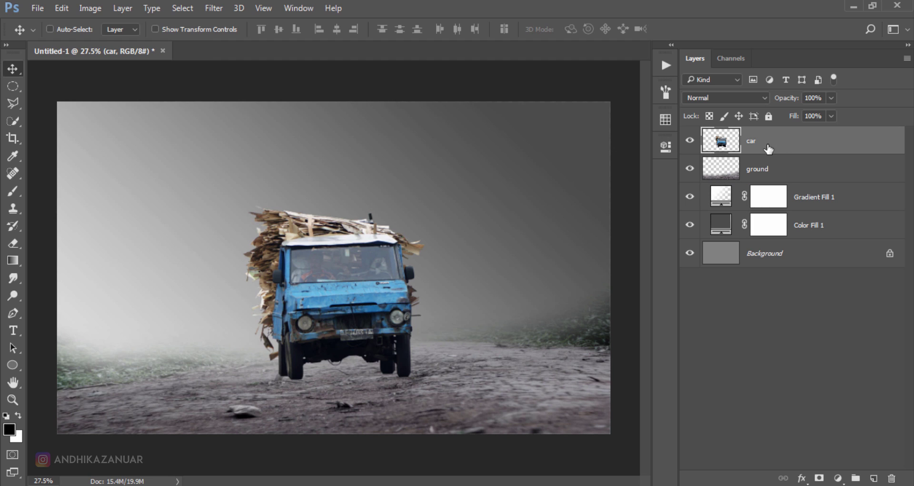
- Duplicate the car layer and name the copy 'shadow'
drag(767, 148, 875, 477)
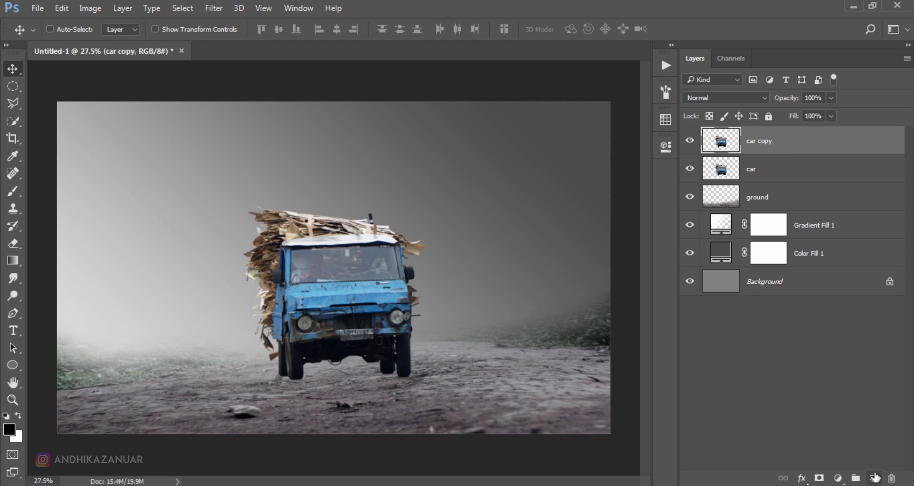
double_click(766, 142)
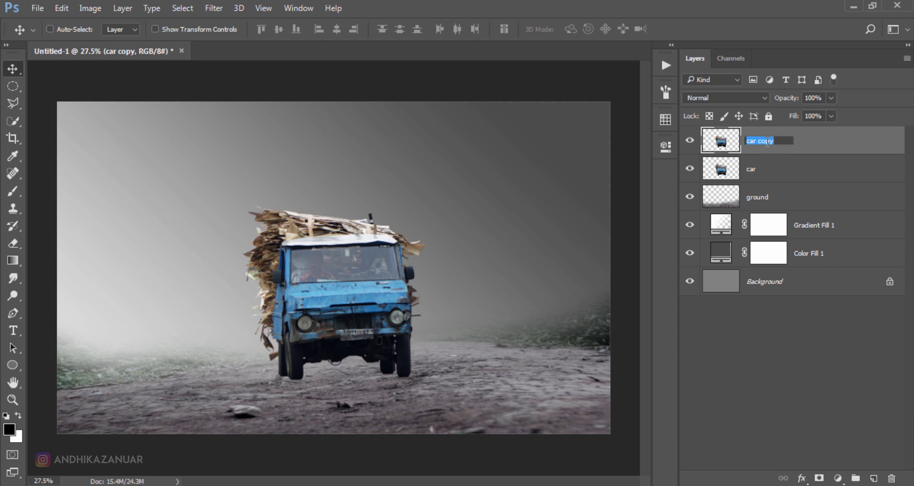
text(shad)
text(ow)
key(Return)
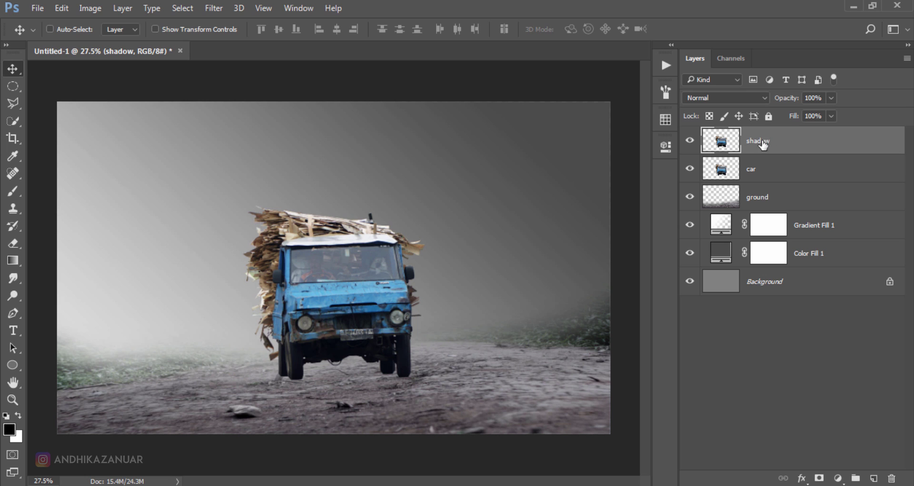
- Turn the shadow layer solid black with Lightness -100 and move it beneath car
key(ctrl+u)
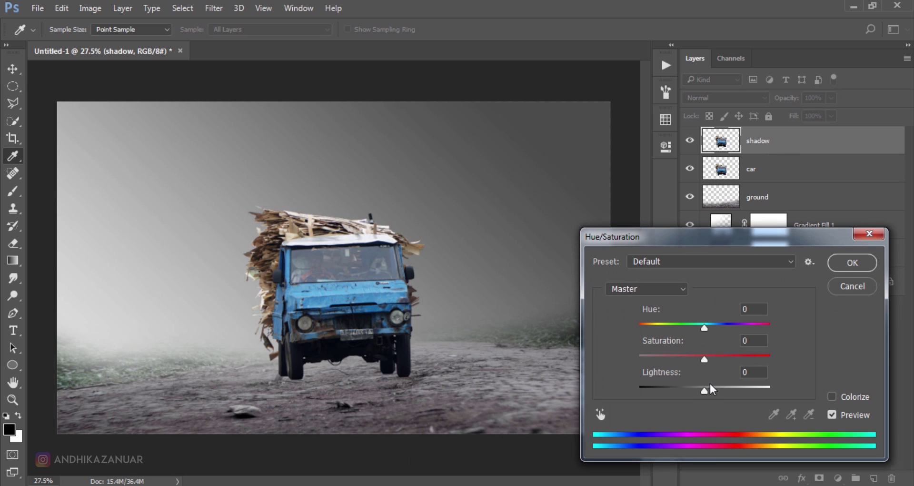
drag(707, 389, 637, 389)
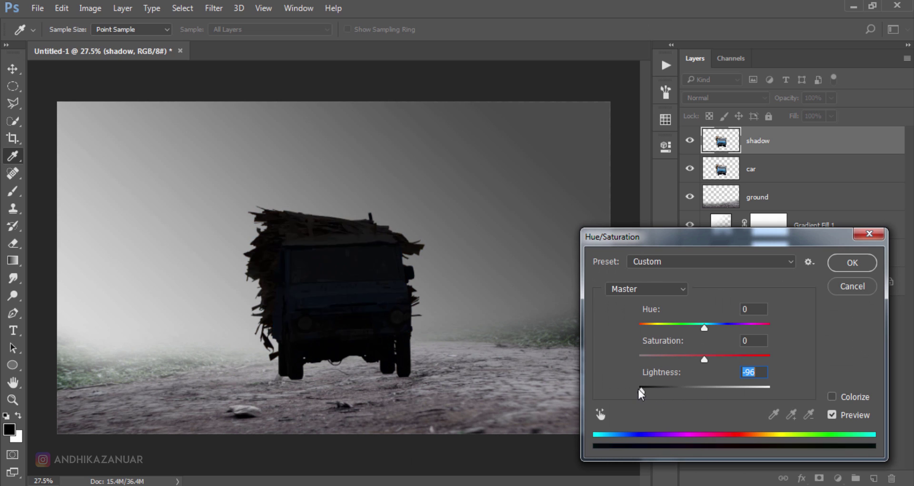
click(847, 260)
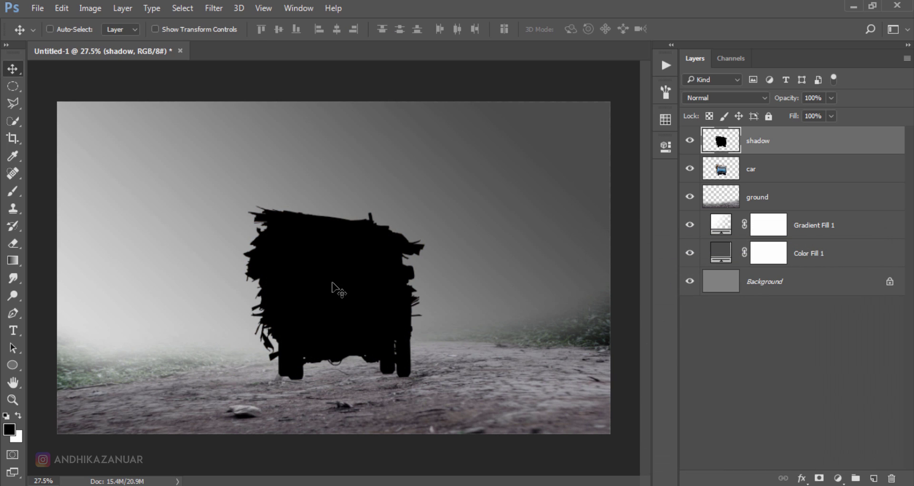
mouse_move(337, 290)
mouse_down()
mouse_move(314, 286)
mouse_move(330, 279)
mouse_up()
drag(761, 151, 763, 175)
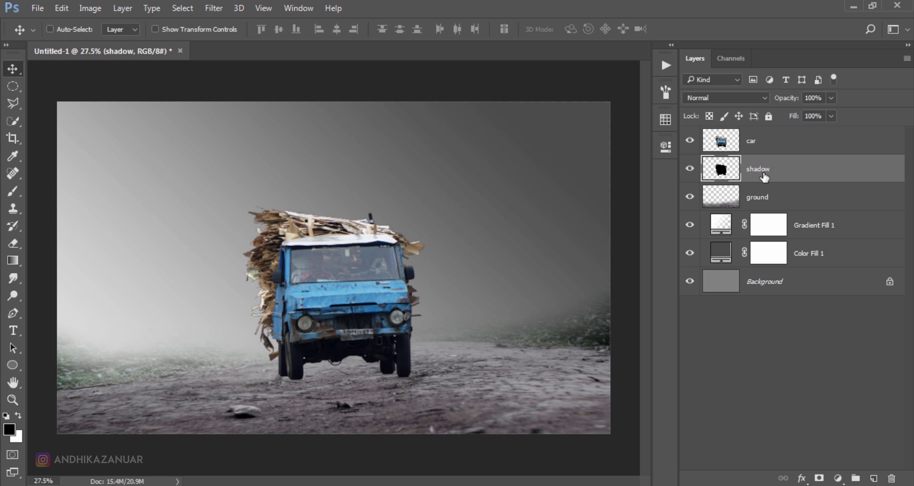
- Distort the black silhouette flat onto the road, slanting right from under the wheels
key(ctrl+t)
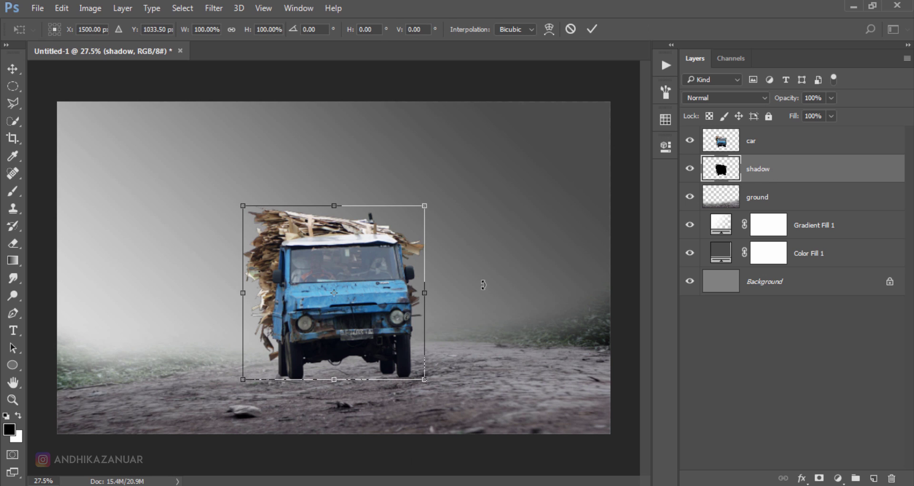
right_click(336, 267)
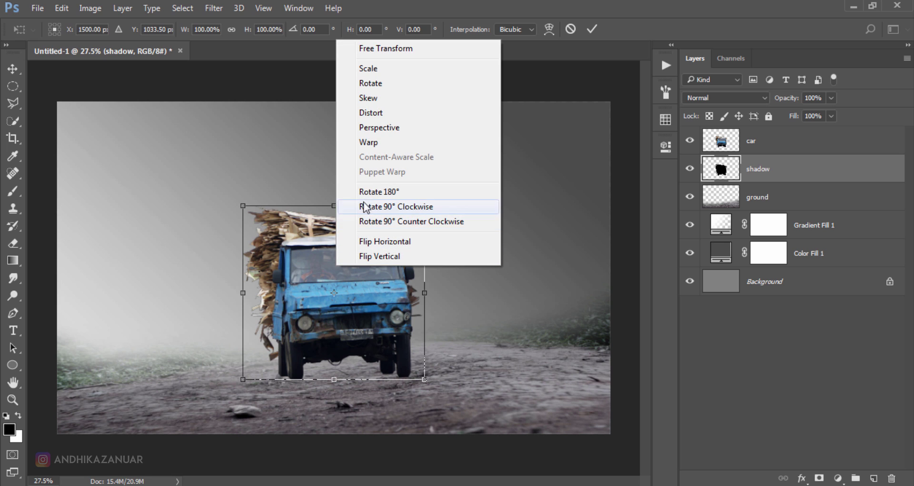
click(379, 113)
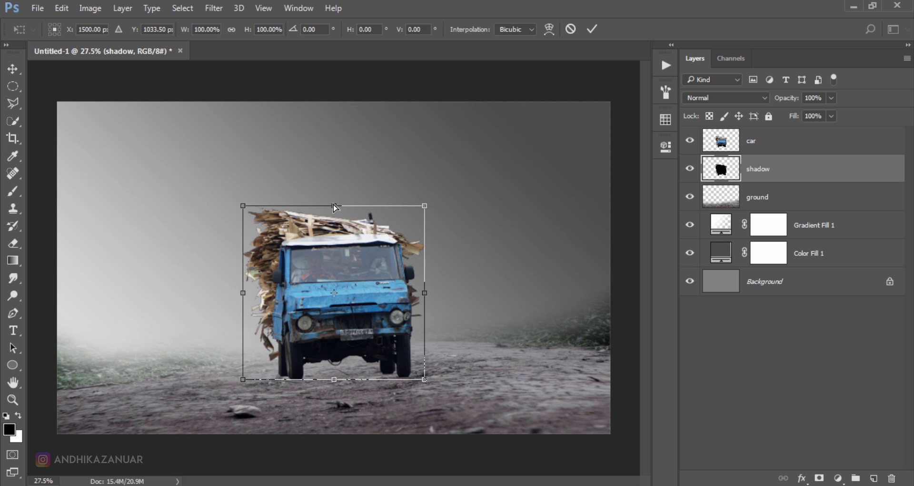
mouse_move(335, 208)
mouse_down()
mouse_move(426, 442)
mouse_move(451, 441)
mouse_up()
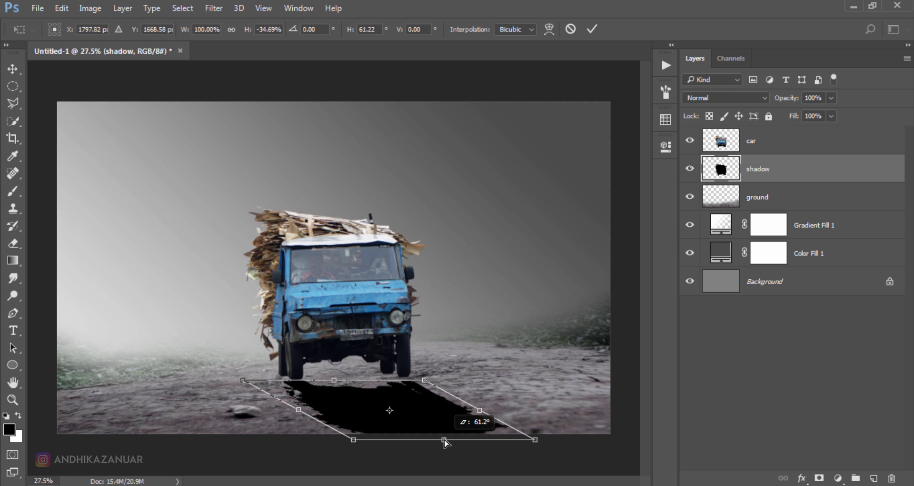
drag(451, 441, 451, 441)
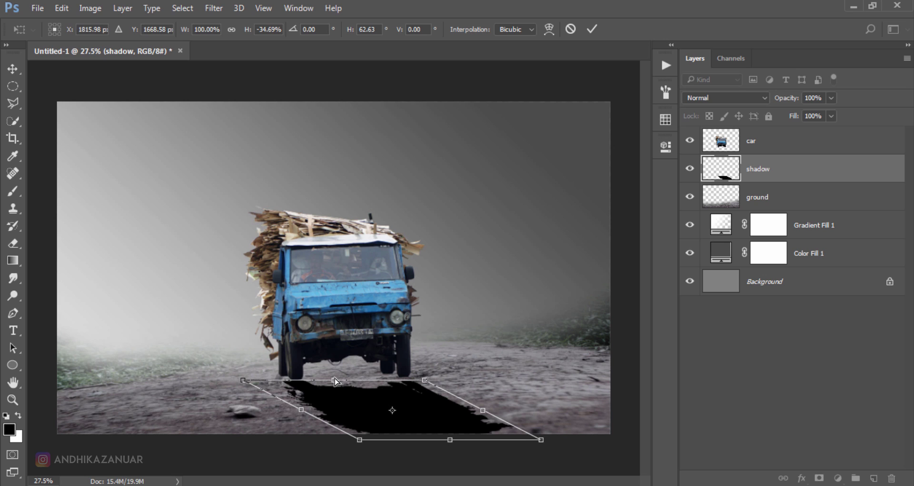
mouse_move(335, 385)
mouse_down()
mouse_move(335, 377)
mouse_move(352, 391)
mouse_up()
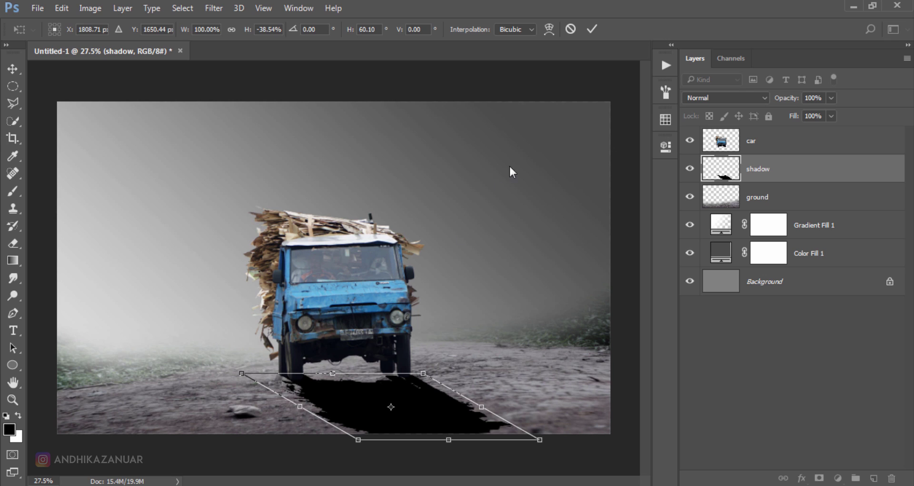
click(594, 30)
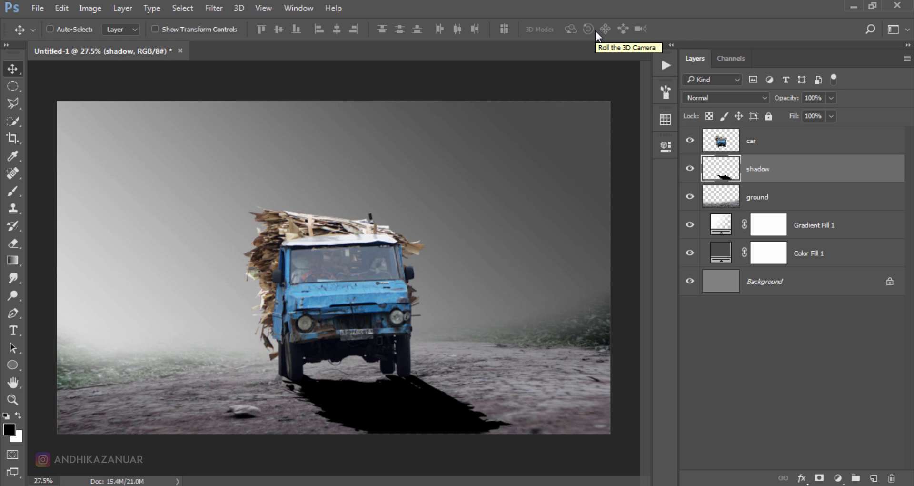
- Paint black with a small hard round brush to fill the shadow near the right rear wheel
click(13, 190)
click(56, 30)
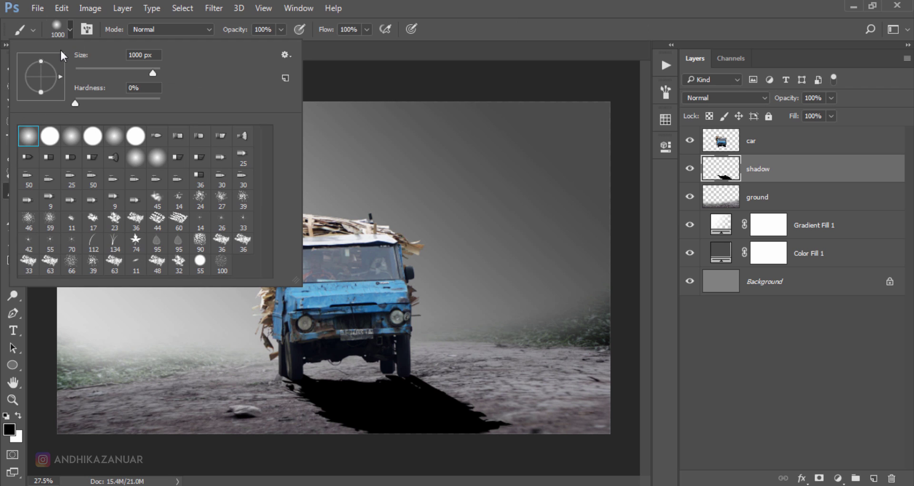
click(50, 136)
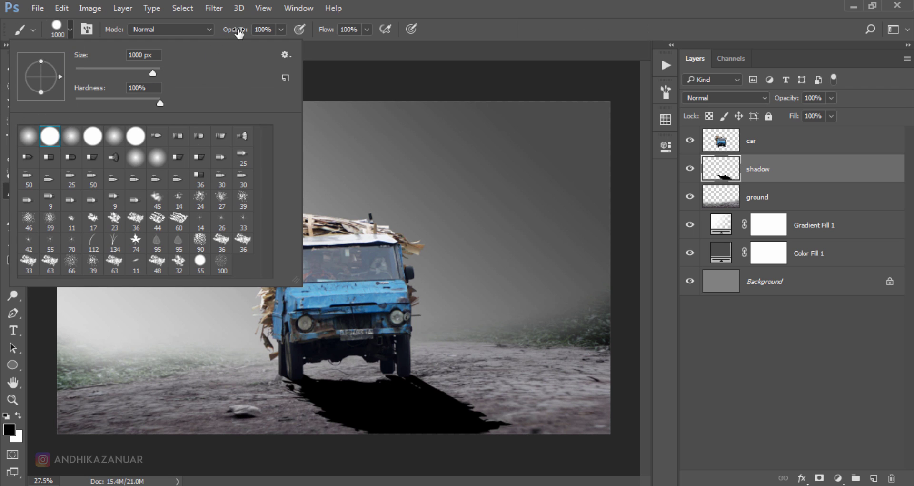
click(264, 29)
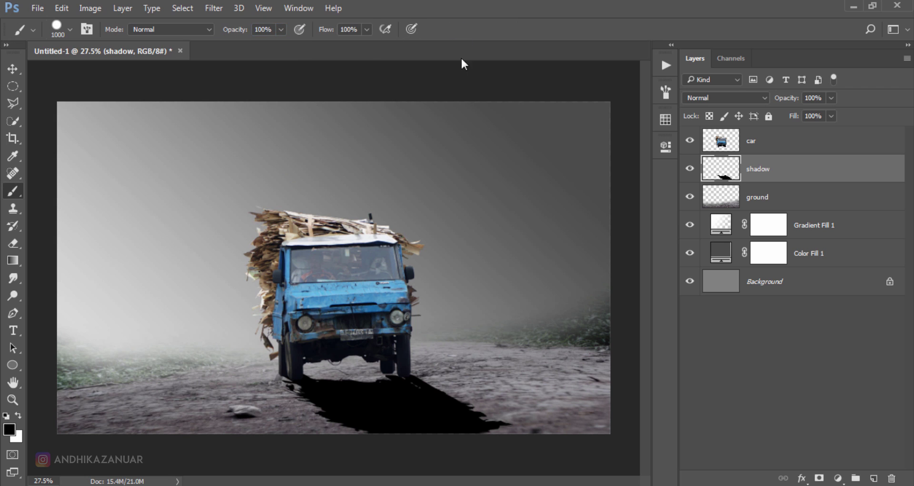
key(bracketleft)
key(bracketleft)
key(bracketleft)
key(bracketleft)
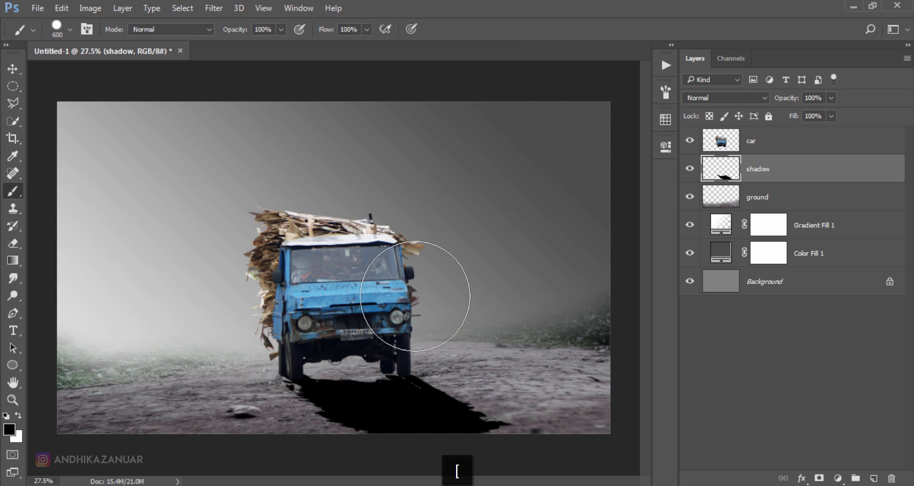
key(bracketleft)
key(bracketleft)
key(bracketleft)
key(bracketleft)
key(bracketleft)
key(bracketleft)
key(bracketleft)
key(bracketleft)
key(bracketleft)
key(bracketleft)
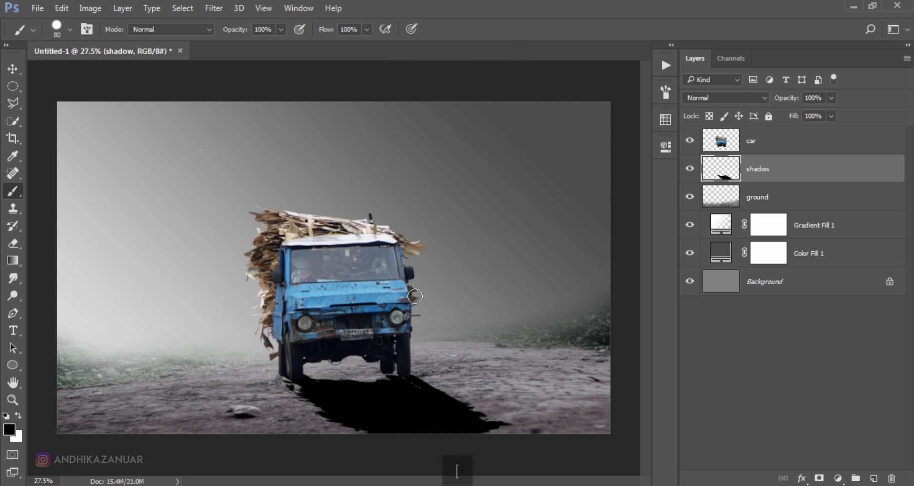
key(bracketleft)
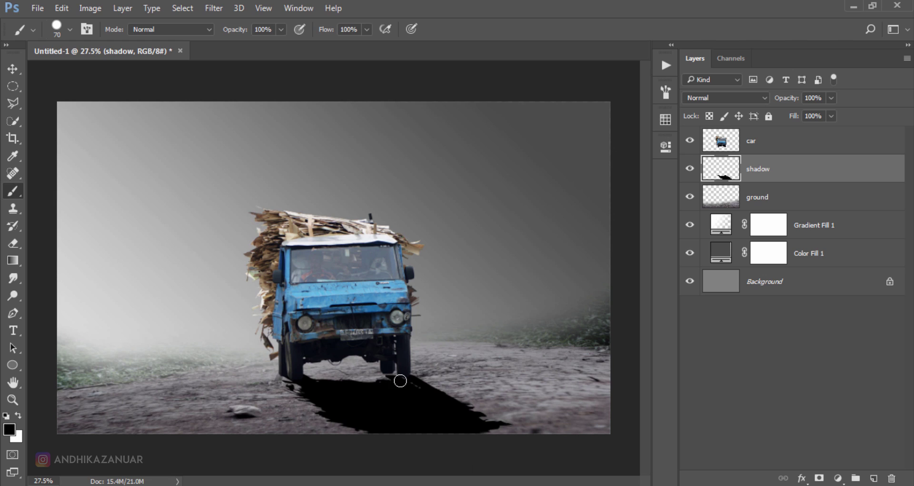
key(bracketleft)
key(bracketleft)
key(bracketleft)
click(392, 373)
click(13, 72)
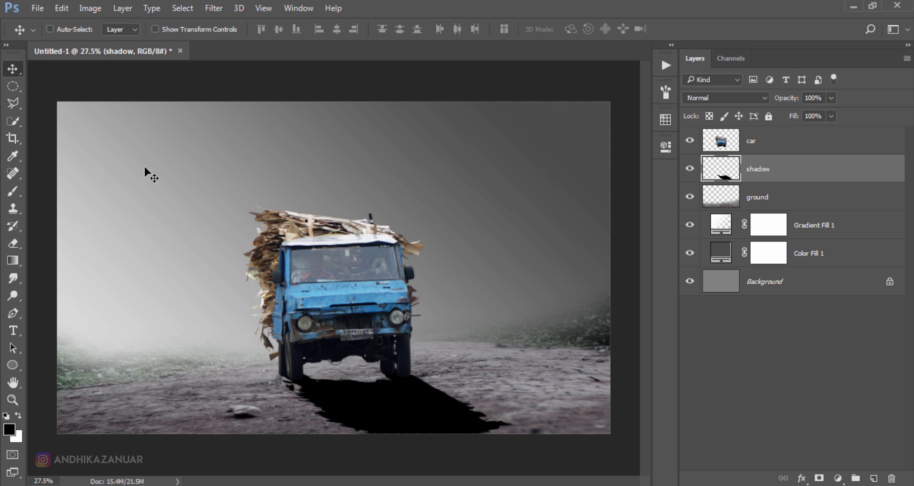
key(Left)
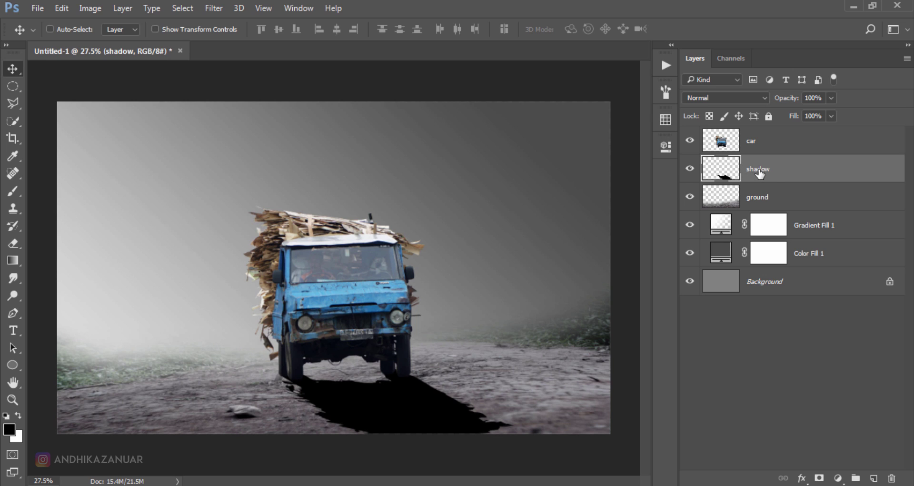
- Mask the shadow layer, fading it upward from the bottom with three 30%-opacity gradients
click(819, 476)
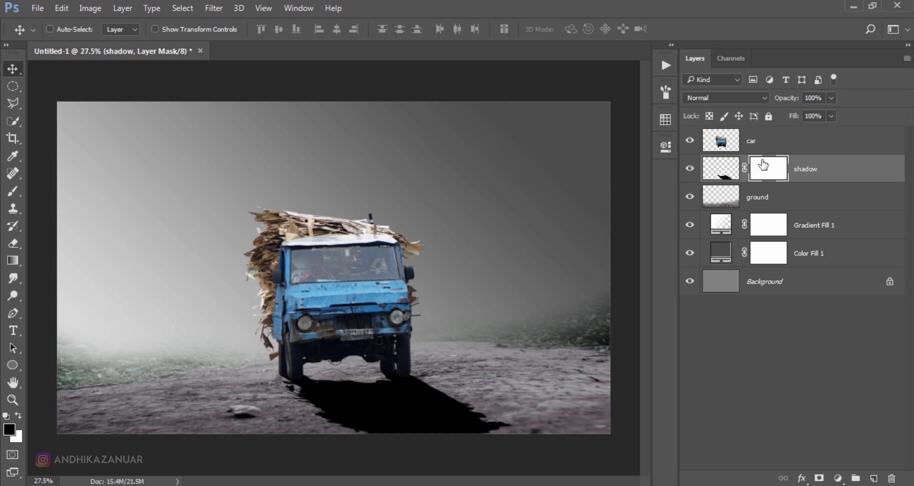
click(19, 263)
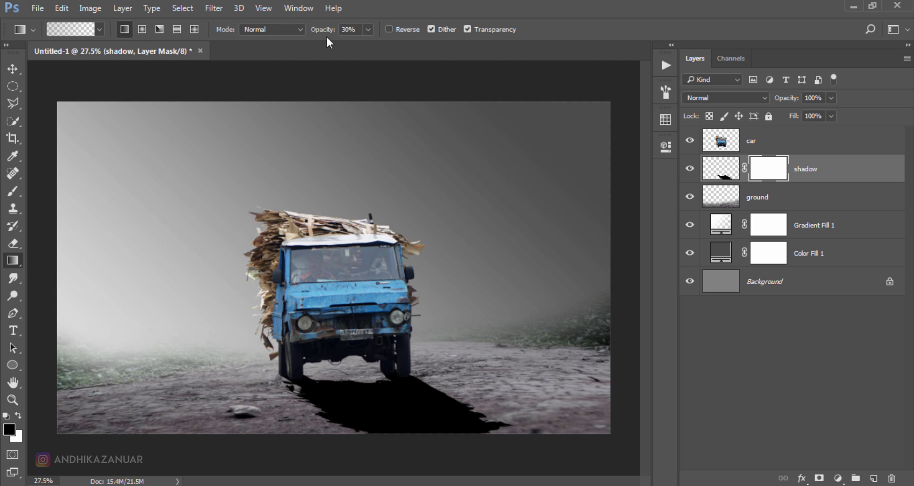
double_click(348, 29)
text(30)
key(Return)
drag(403, 449, 403, 383)
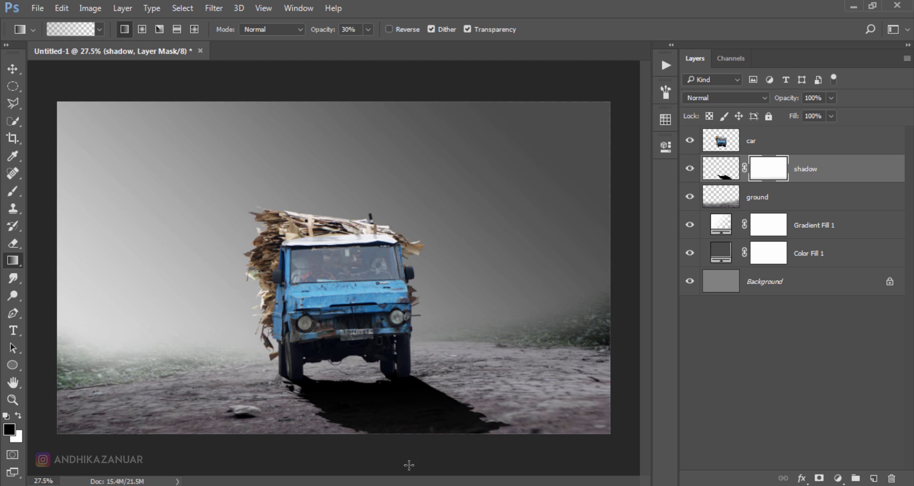
drag(409, 464, 406, 339)
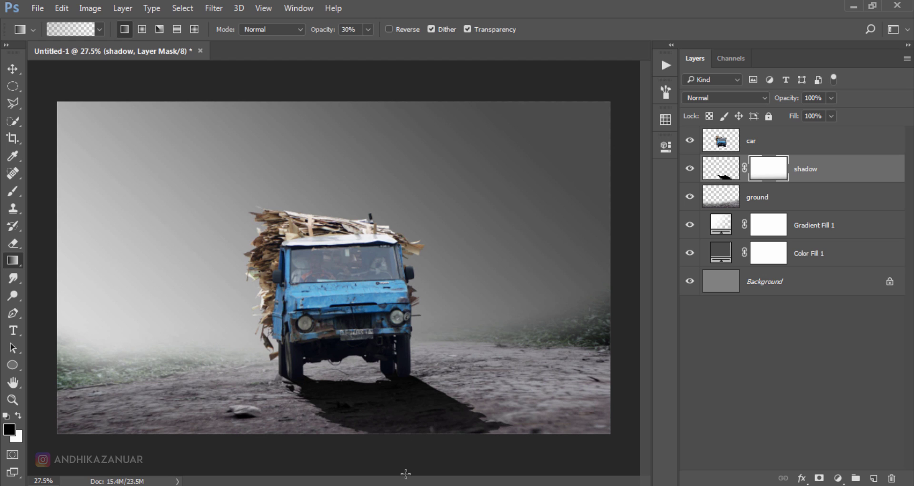
drag(405, 473, 402, 321)
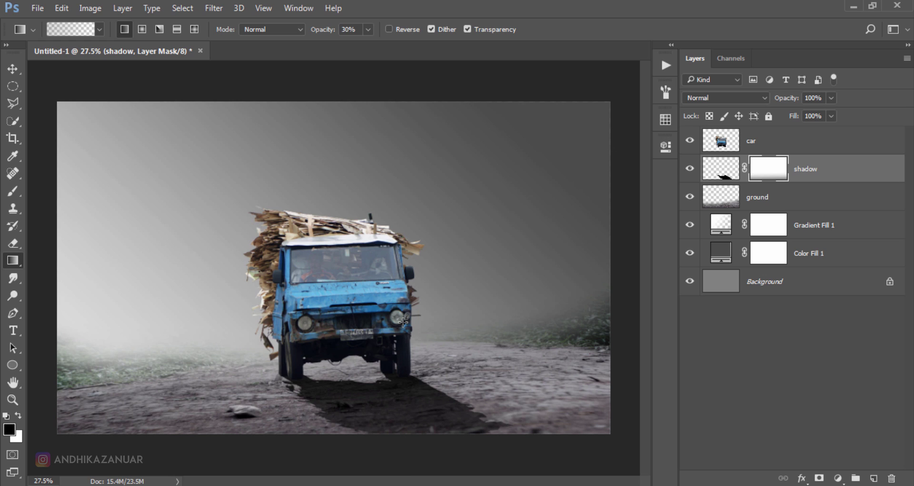
- Apply the shadow layer's mask permanently
click(17, 72)
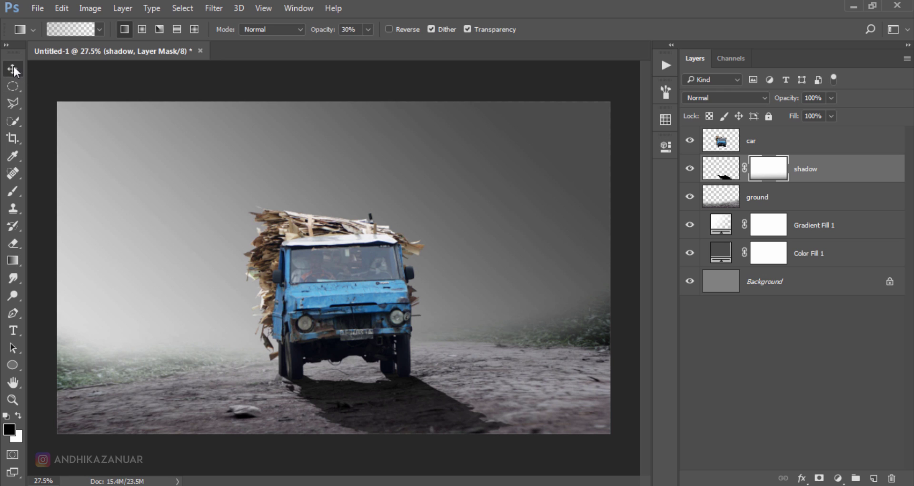
right_click(758, 172)
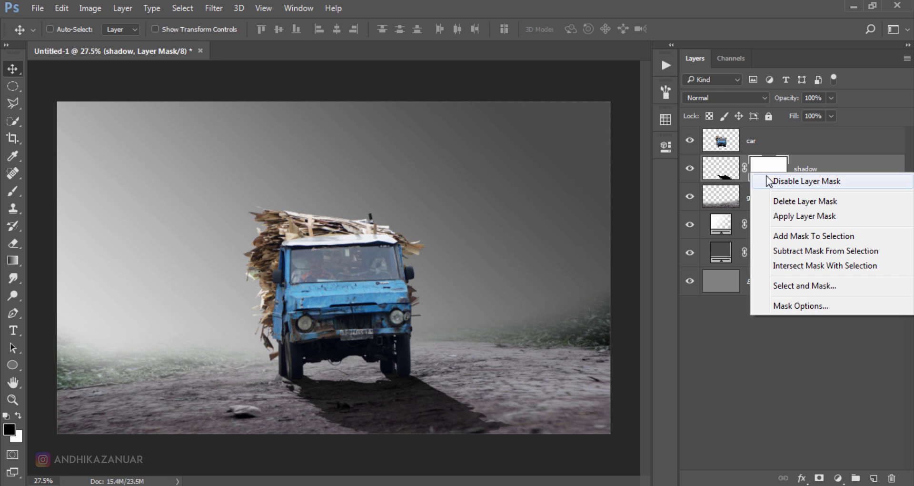
click(789, 216)
click(689, 168)
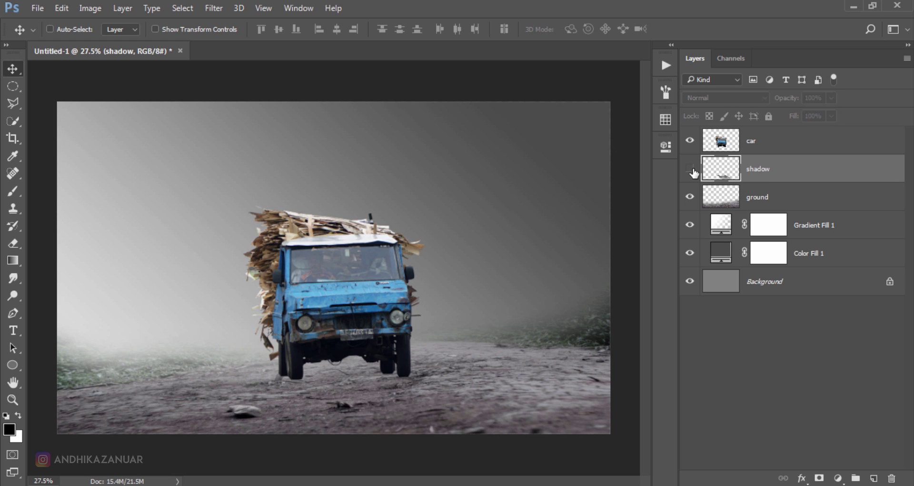
click(691, 169)
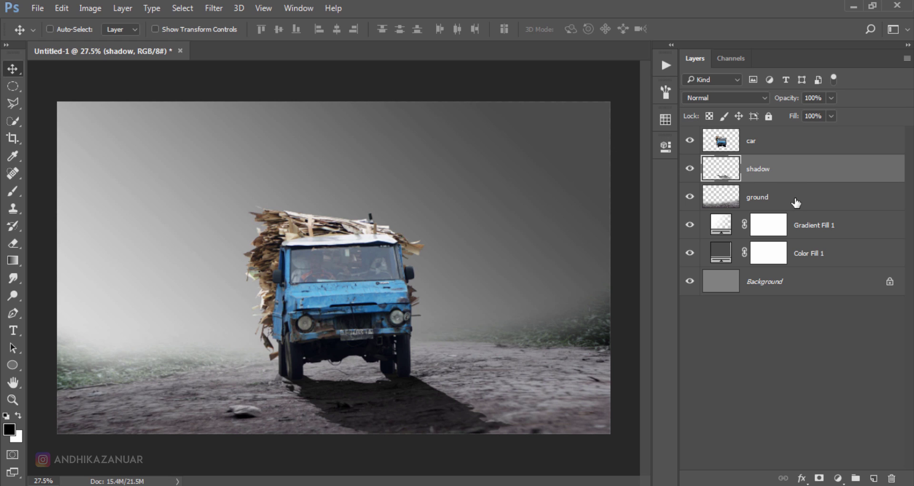
- Create Layer 1 above ground and darken its bottom with a full-opacity gradient
click(775, 199)
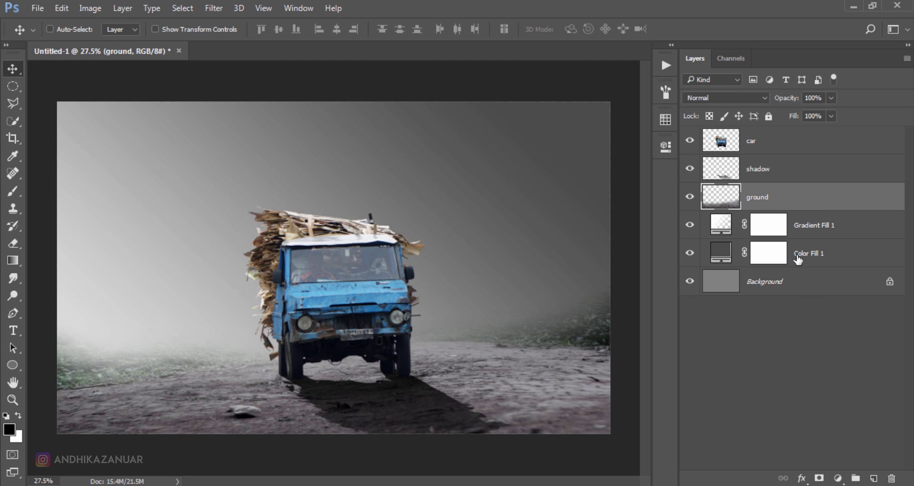
click(874, 477)
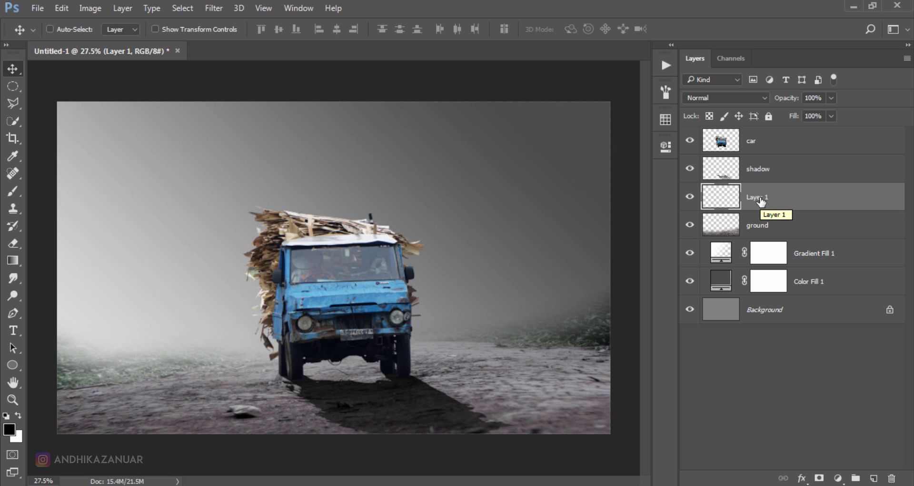
click(15, 260)
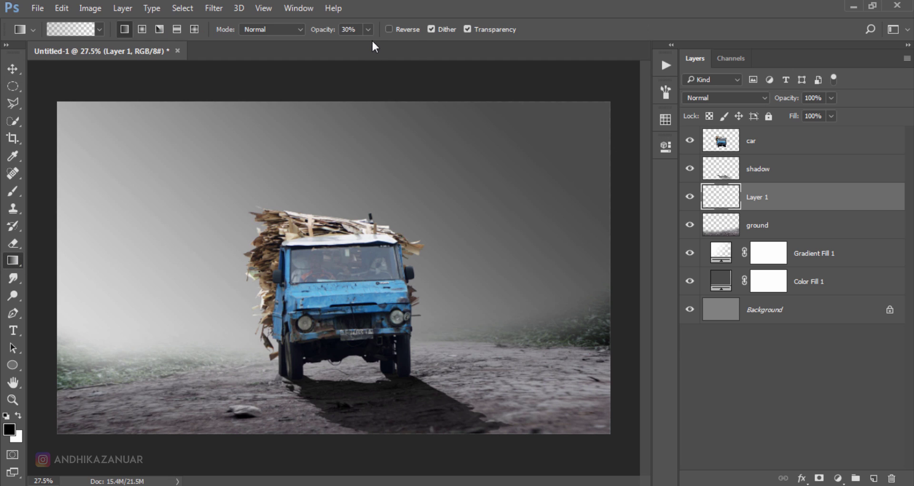
drag(368, 29, 411, 47)
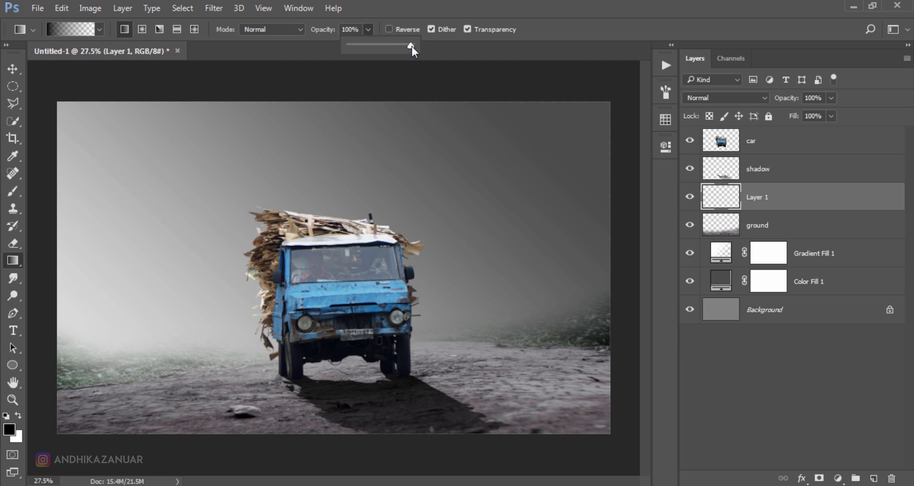
click(545, 32)
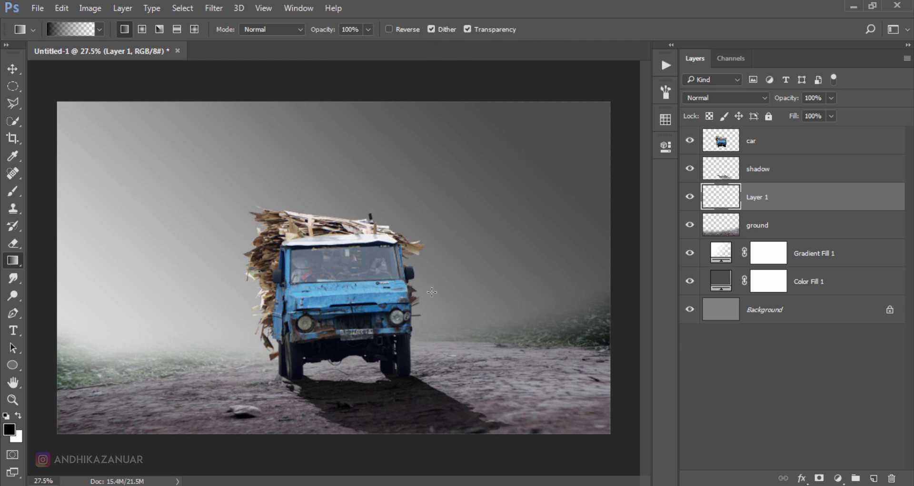
drag(348, 460, 346, 370)
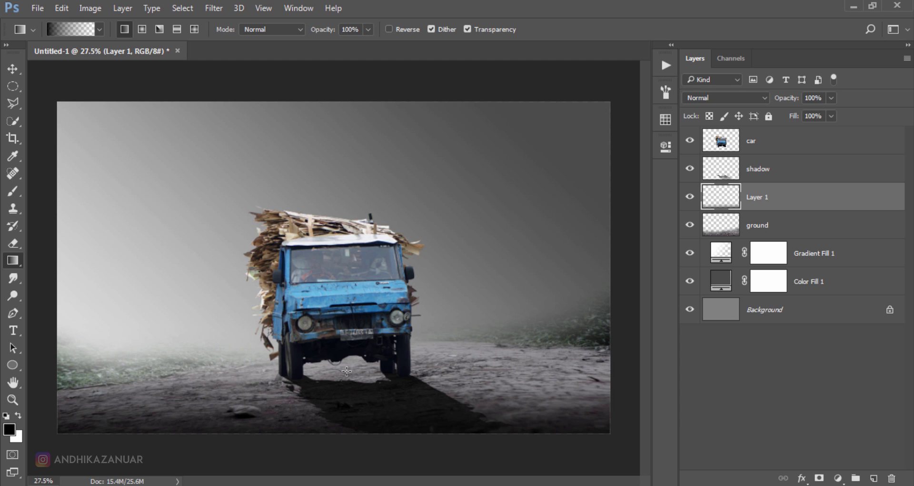
- Set Layer 1 to Soft Light blend mode at about 50% opacity
click(721, 98)
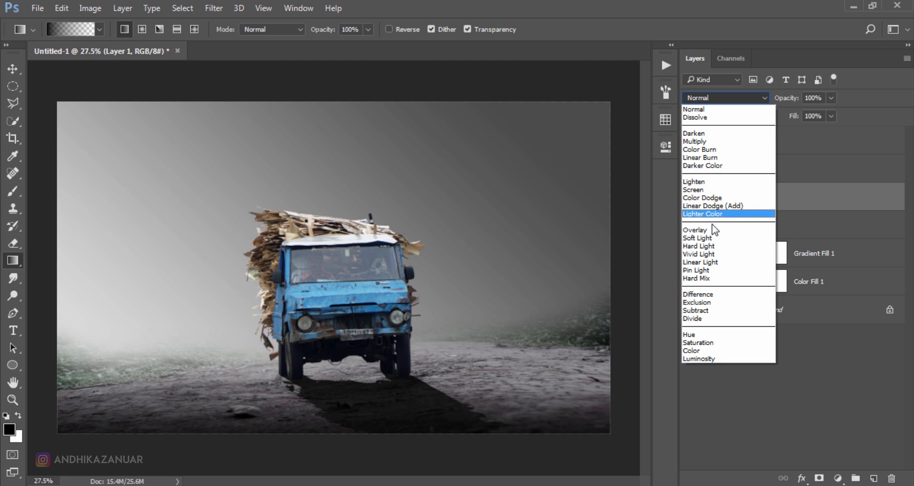
click(713, 238)
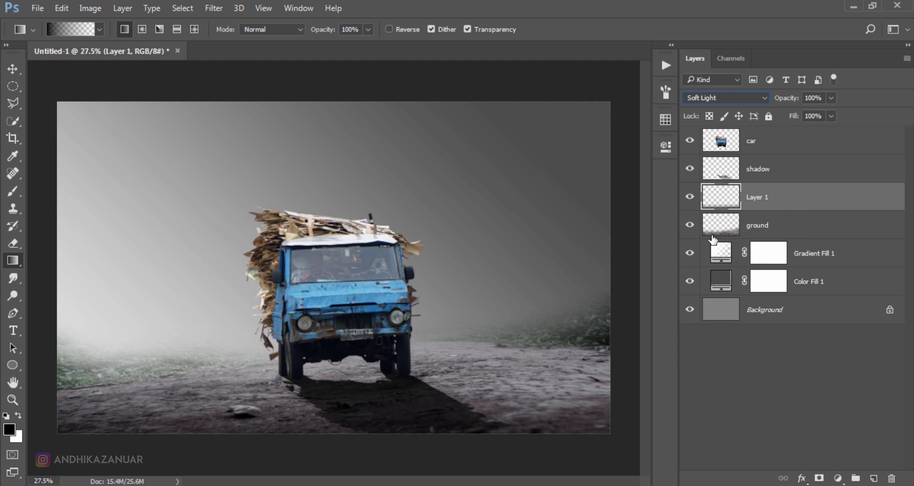
click(830, 100)
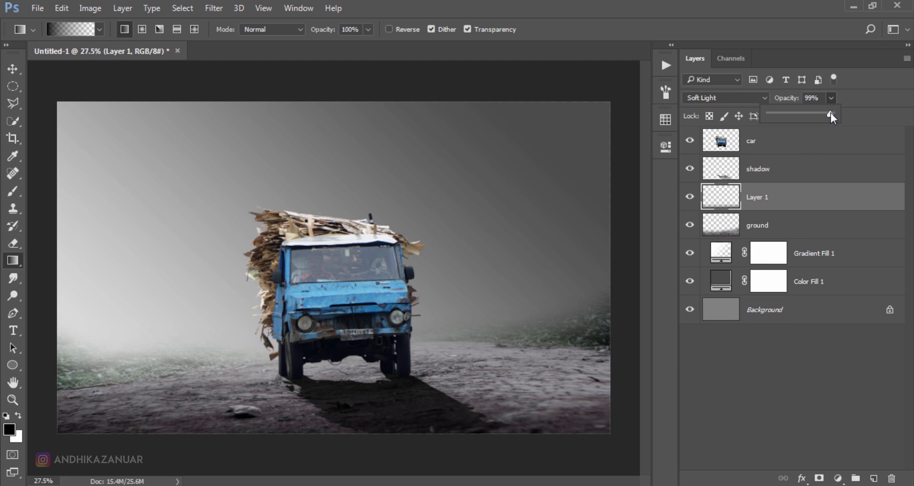
drag(802, 113, 798, 114)
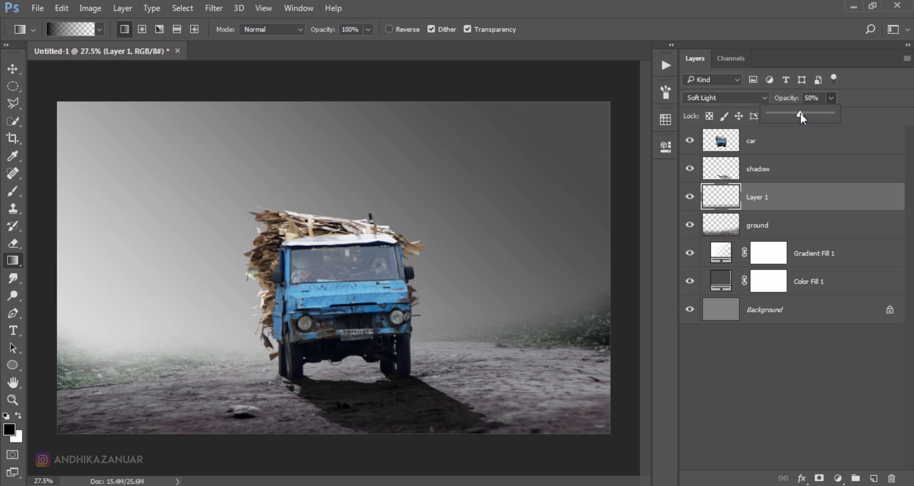
click(690, 197)
click(690, 196)
click(13, 70)
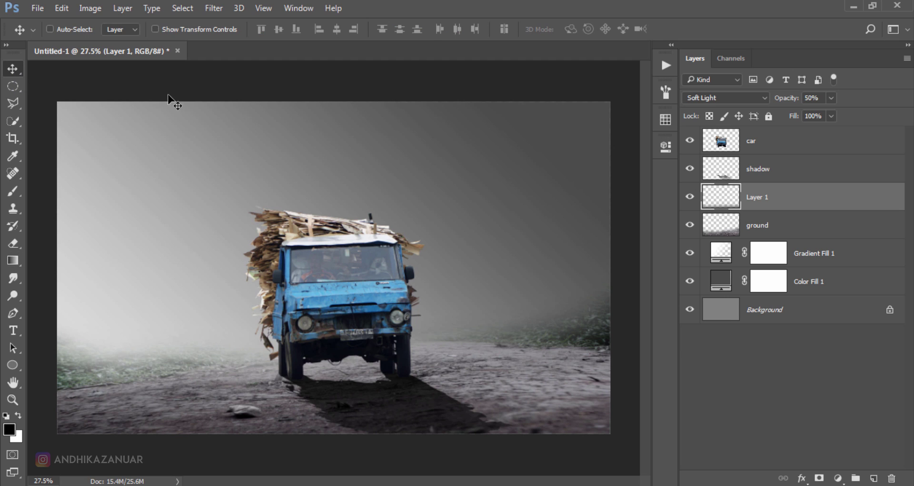
click(804, 144)
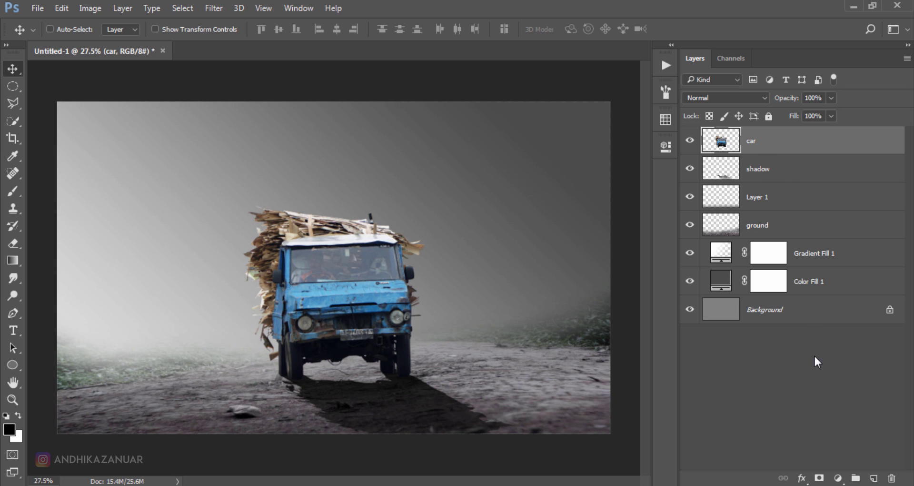
- Add a reversed radial gradient fill above the car at 31°, glow centred on the truck
click(838, 478)
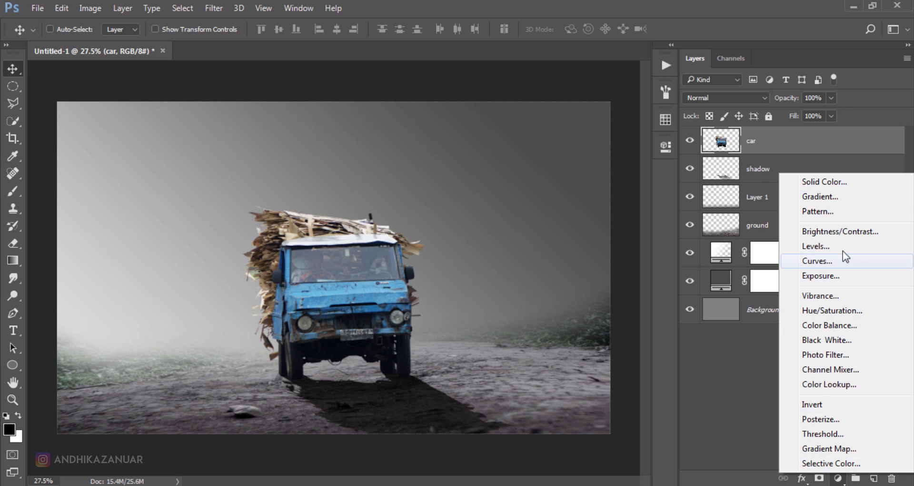
click(836, 197)
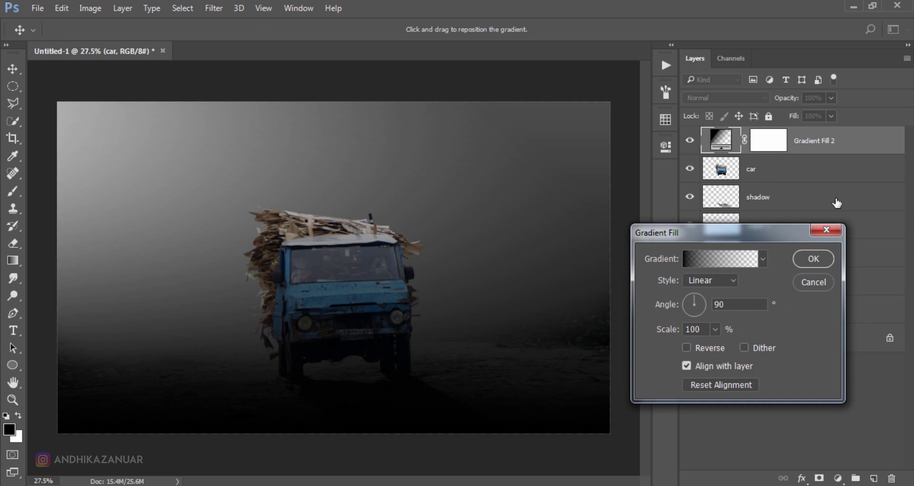
click(728, 274)
click(703, 299)
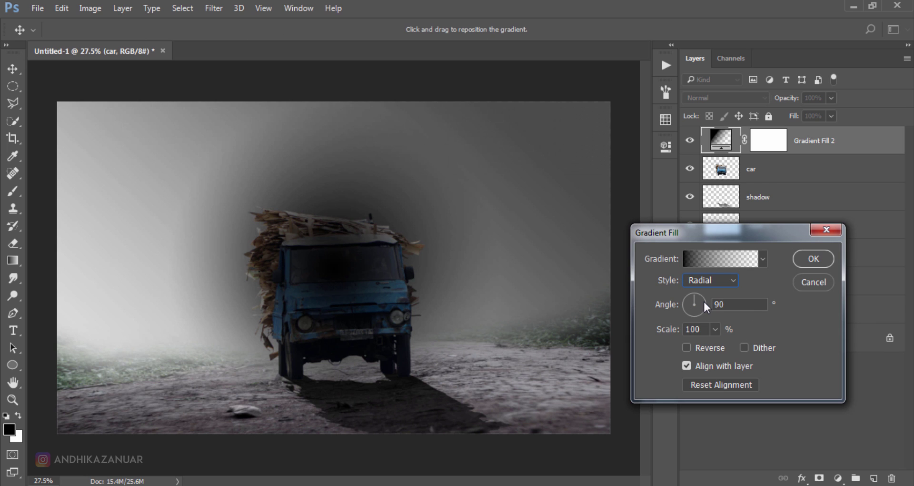
click(687, 346)
drag(331, 273, 234, 276)
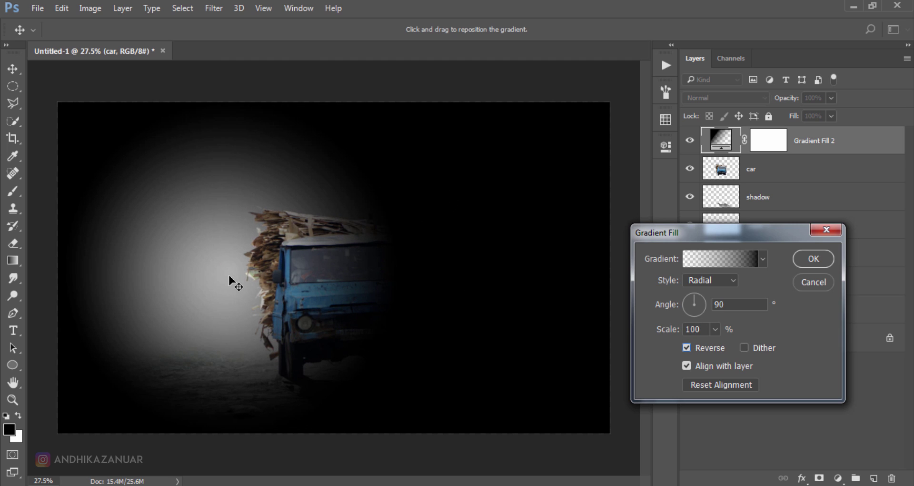
double_click(719, 304)
text(31)
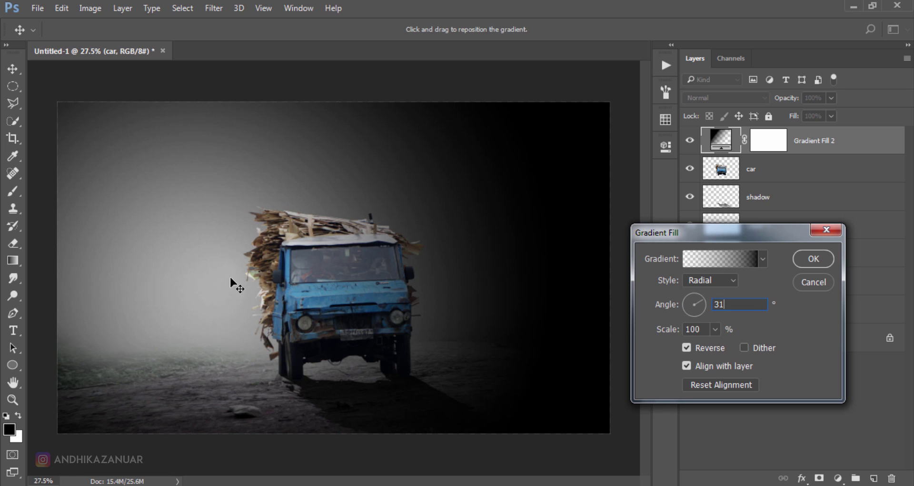
mouse_move(230, 275)
mouse_down()
mouse_move(238, 267)
mouse_move(222, 266)
mouse_up()
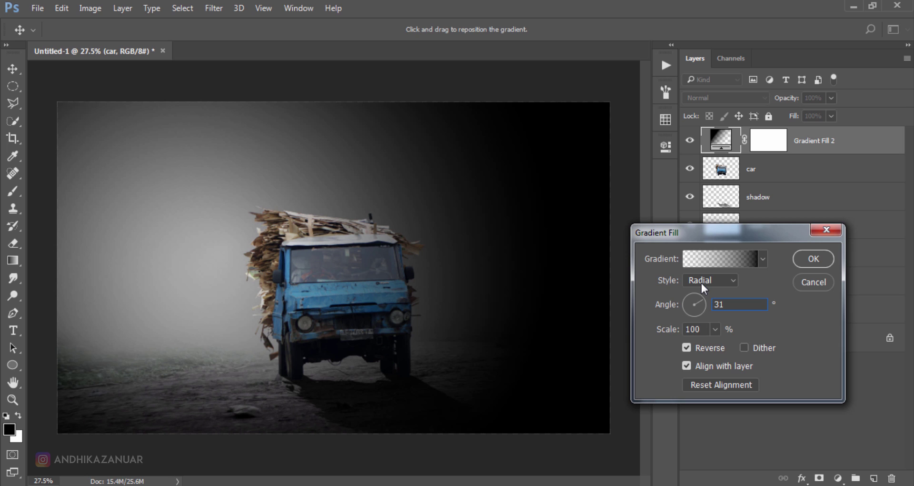
click(716, 260)
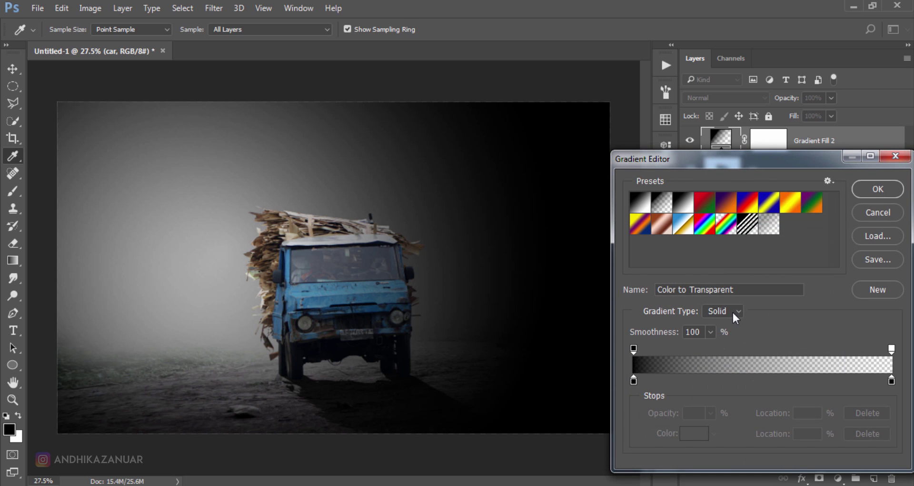
- Base the gradient on Foreground to Background and make its end stop light tan #a79167
click(642, 208)
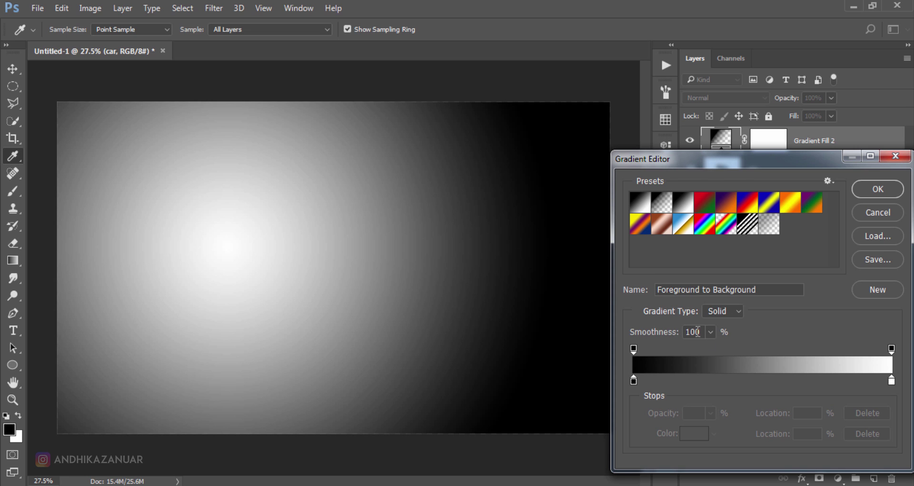
click(894, 382)
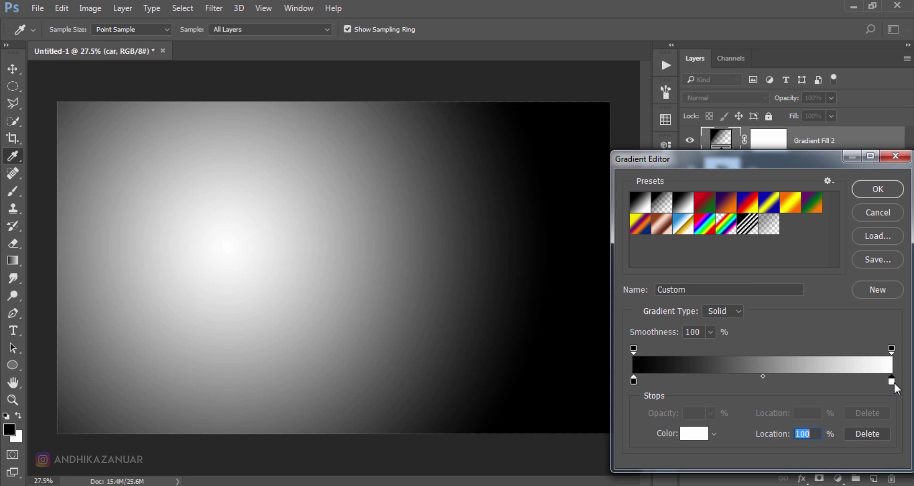
click(694, 433)
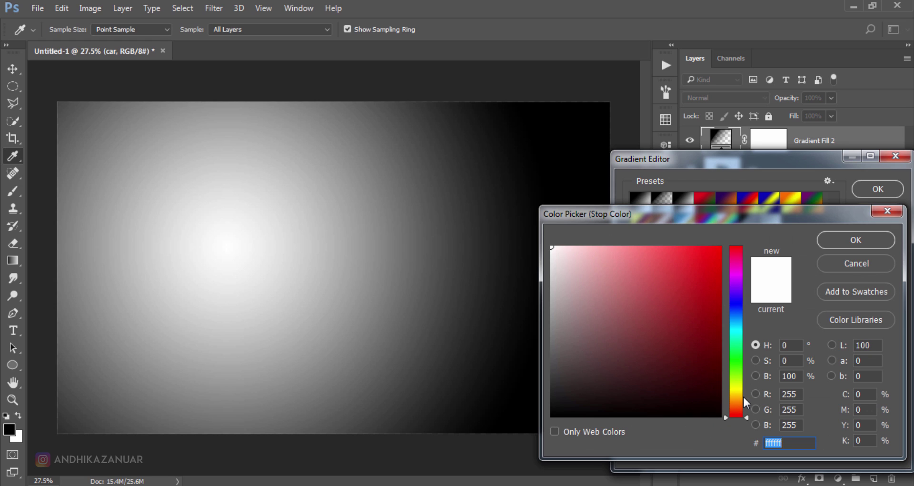
drag(740, 398, 736, 398)
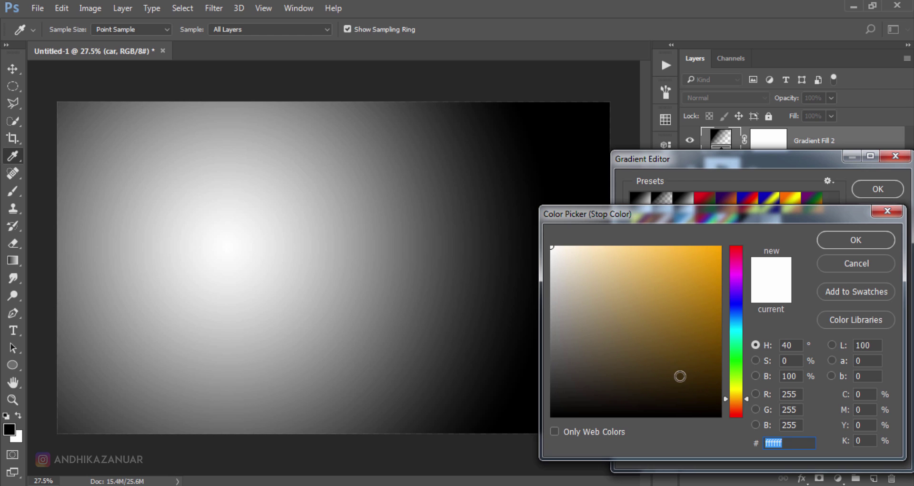
mouse_move(680, 376)
mouse_down()
mouse_move(606, 304)
mouse_move(616, 305)
mouse_up()
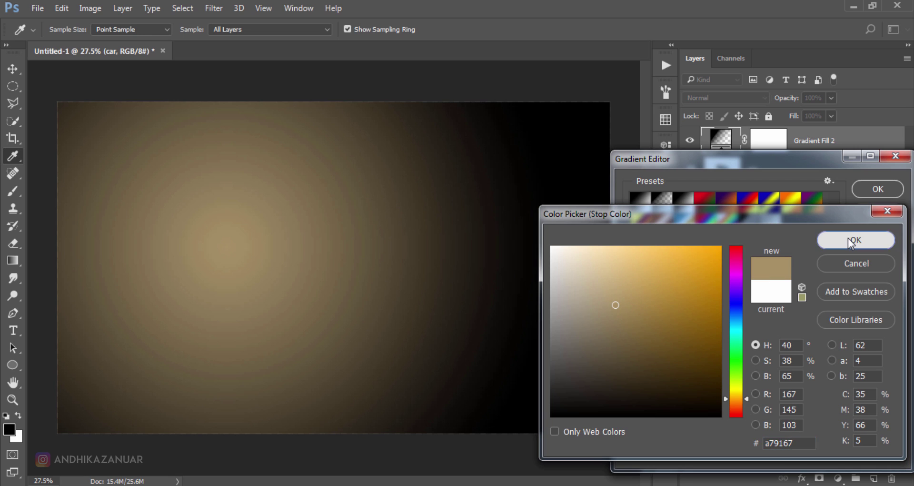
click(851, 242)
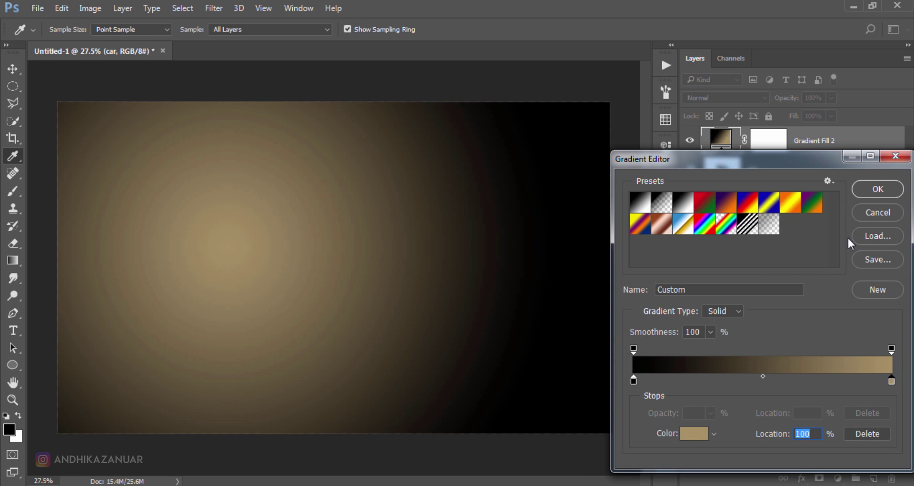
- Set the start stop to dark tan #696047 and accept the gradient
click(632, 378)
click(697, 431)
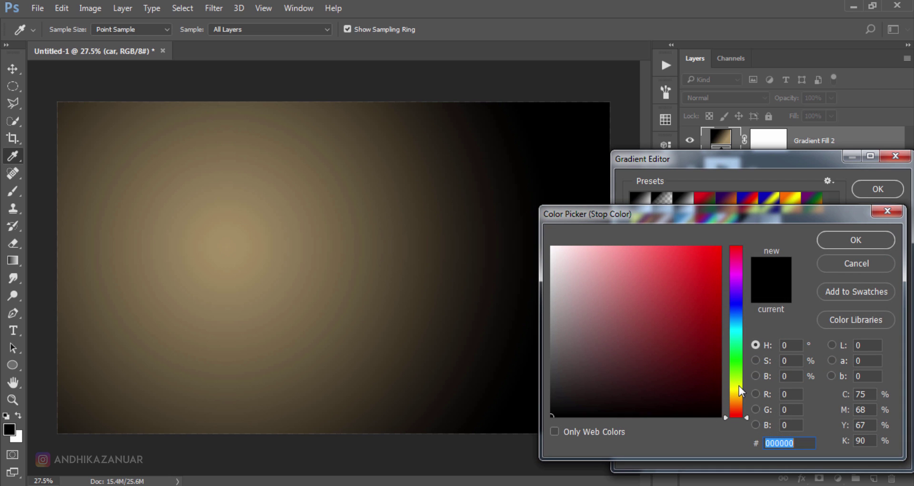
drag(738, 385, 739, 395)
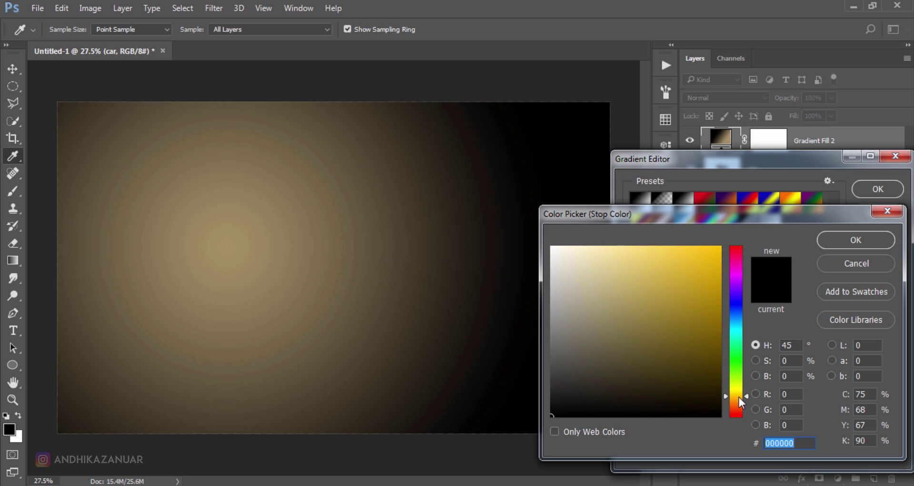
drag(739, 396, 739, 396)
click(605, 342)
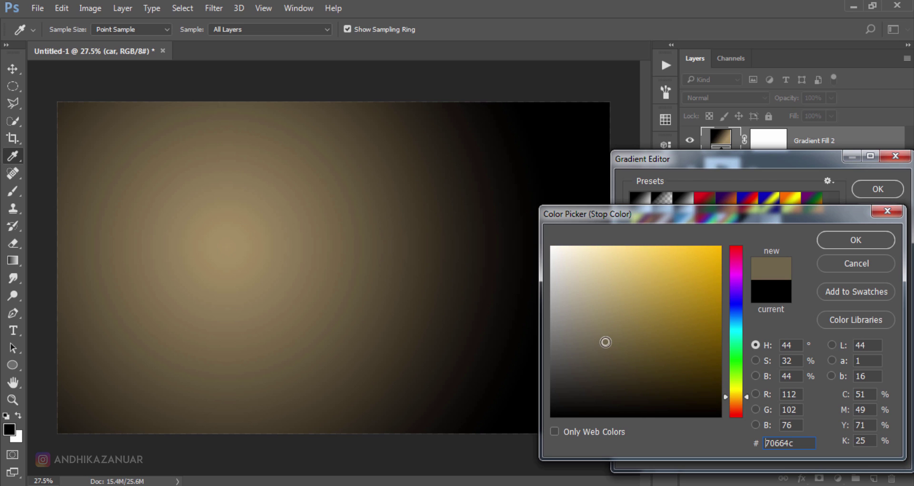
drag(606, 341, 607, 340)
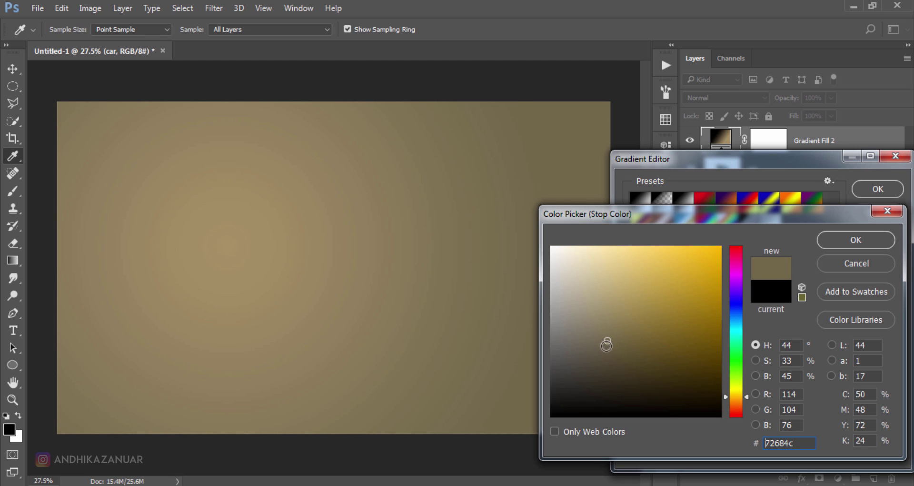
drag(606, 344, 605, 346)
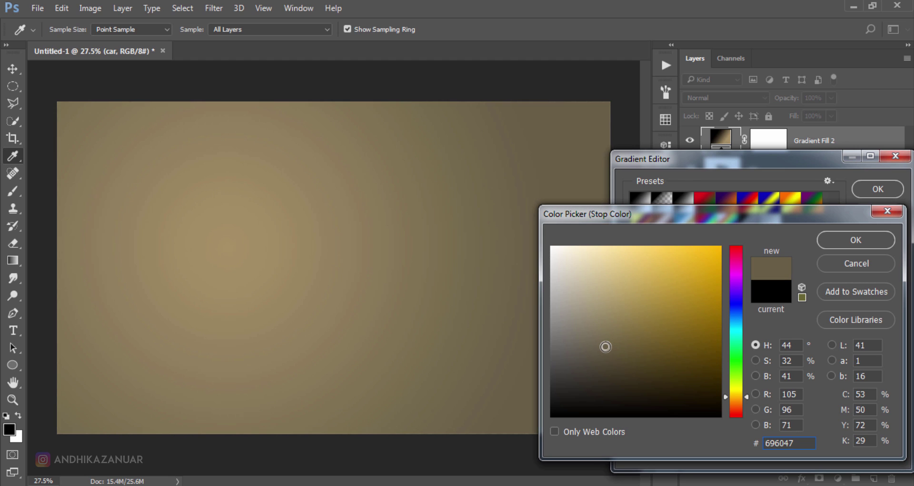
click(838, 235)
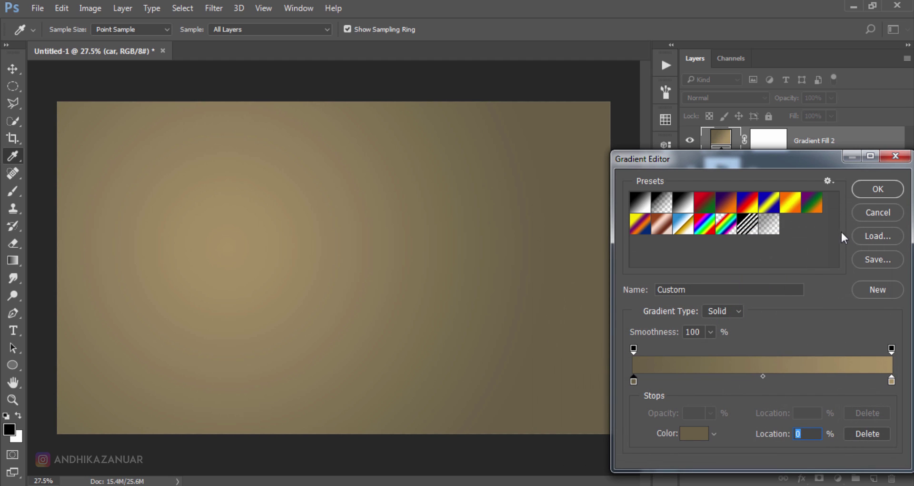
click(860, 192)
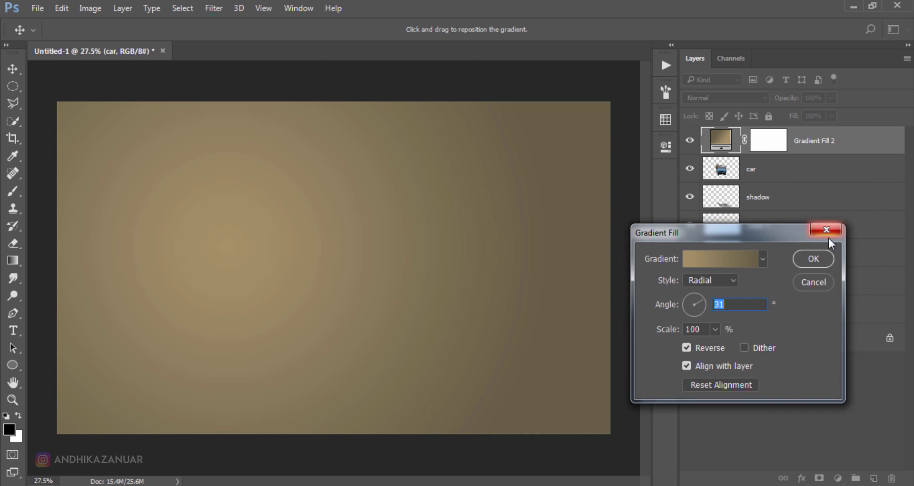
- Apply Gradient Fill 2 and set its blend mode to Overlay, toggling visibility to compare
click(810, 260)
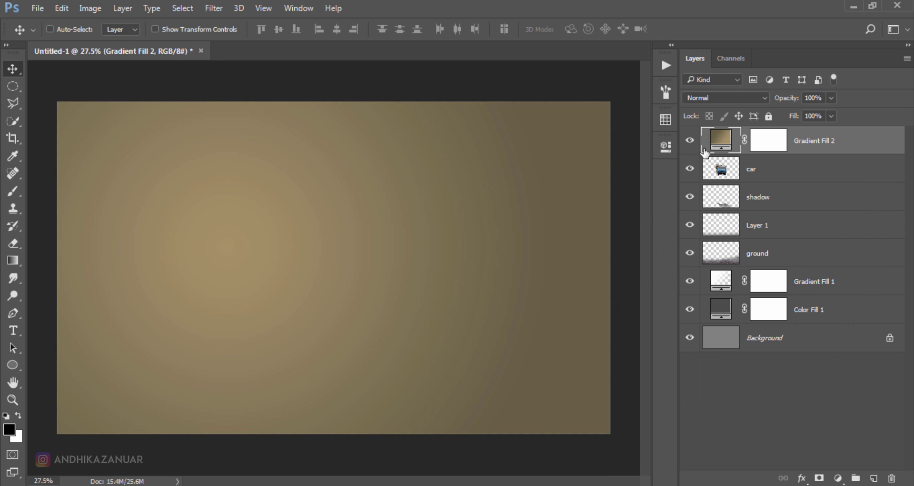
click(690, 139)
click(690, 139)
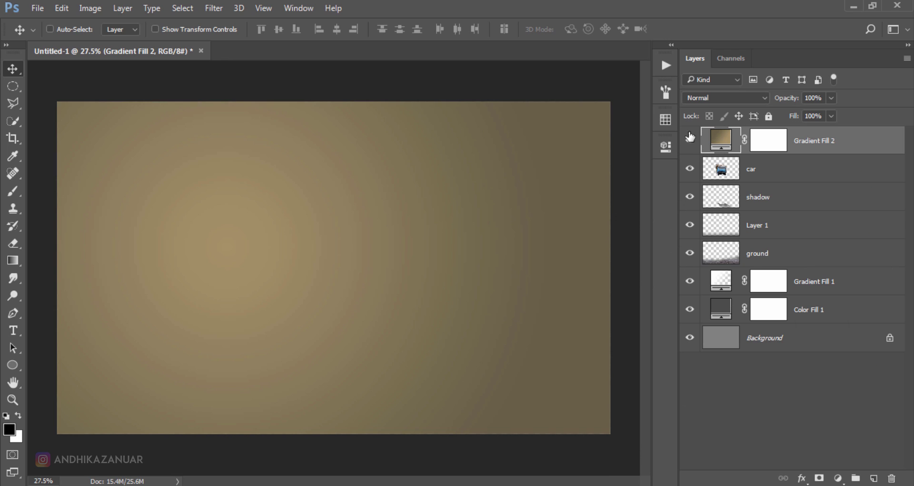
click(709, 99)
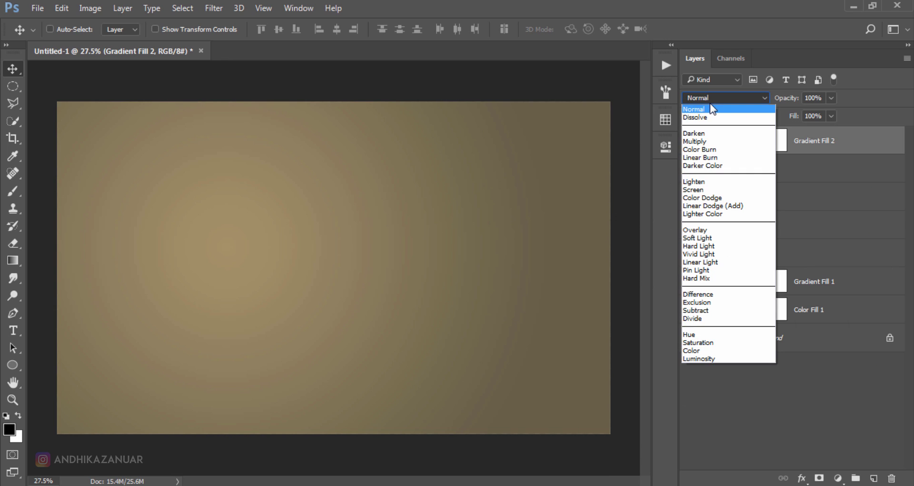
click(708, 230)
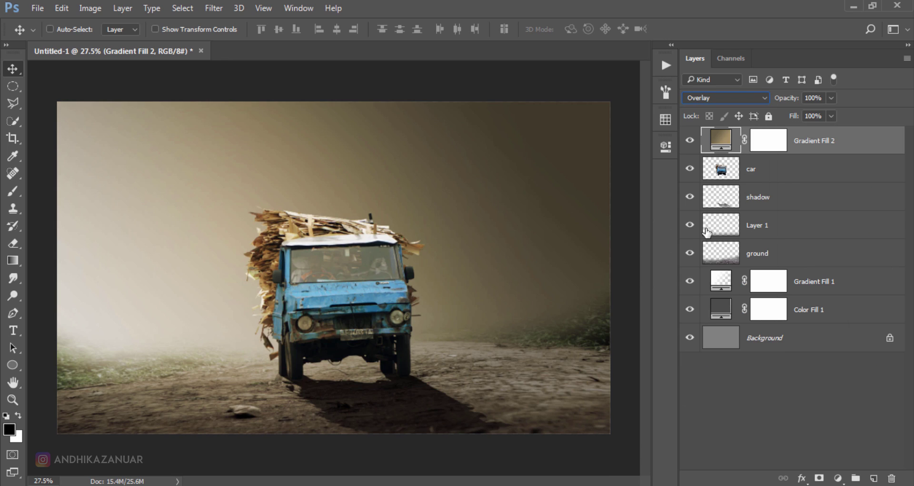
click(689, 148)
click(689, 141)
click(838, 477)
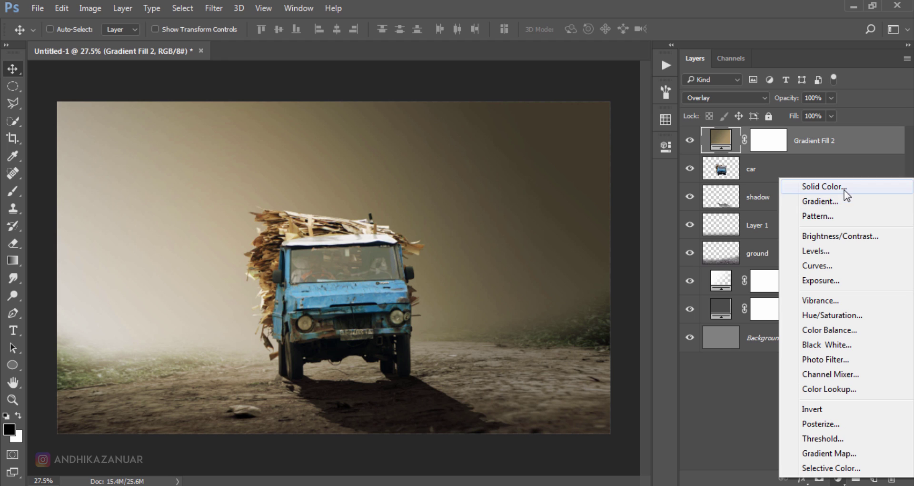
- Add a dark grey #191919 solid colour fill layer on top
click(822, 186)
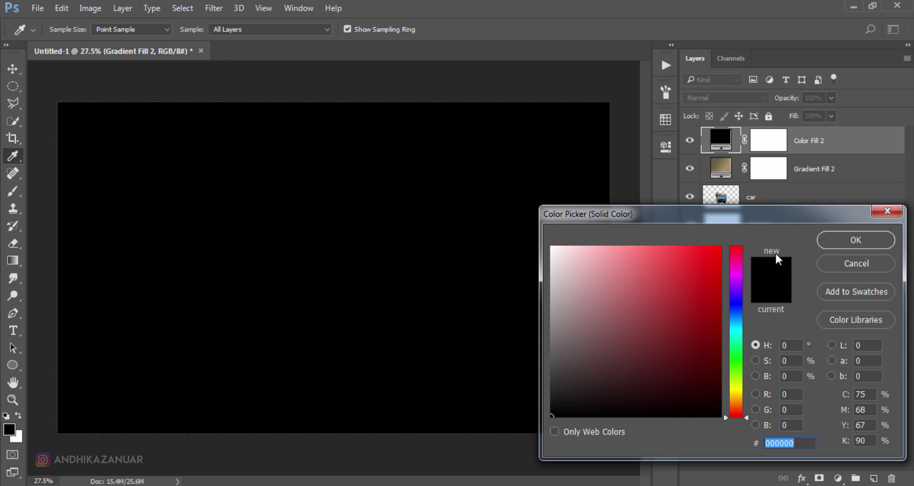
drag(557, 401, 551, 399)
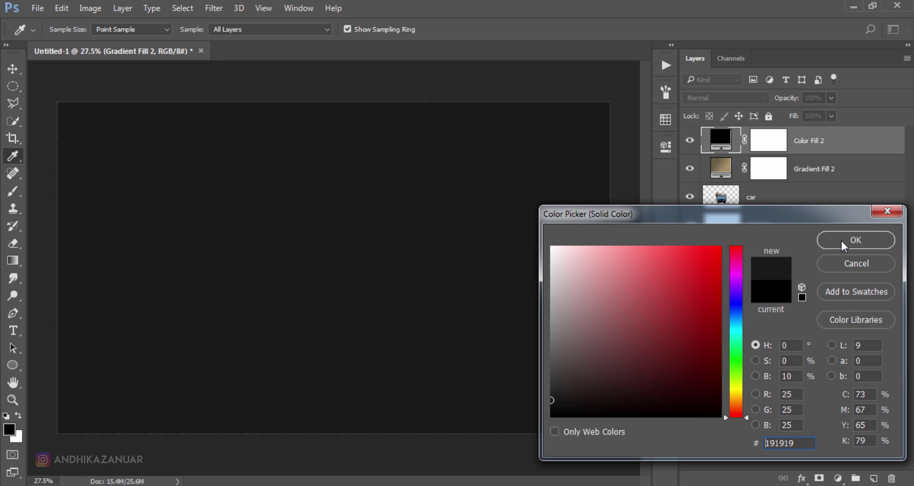
click(841, 240)
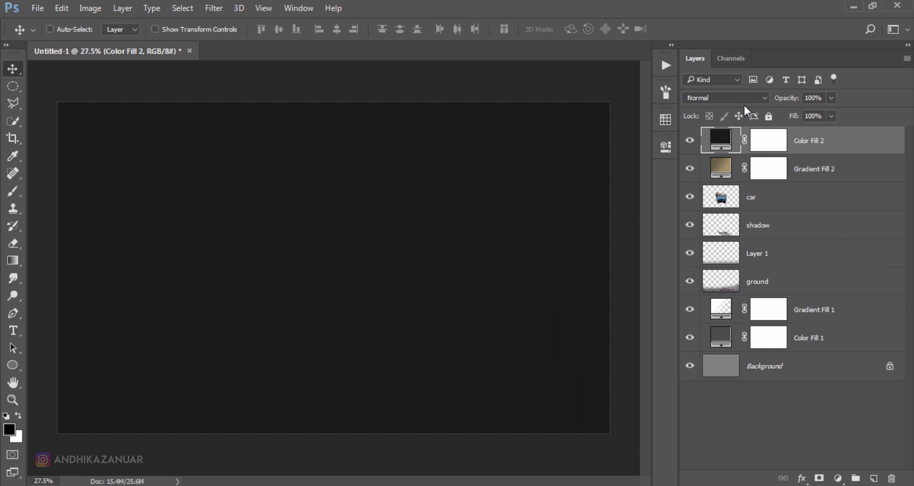
- Blend Color Fill 2 in Lighten mode at 55% opacity, toggling it to compare
click(742, 98)
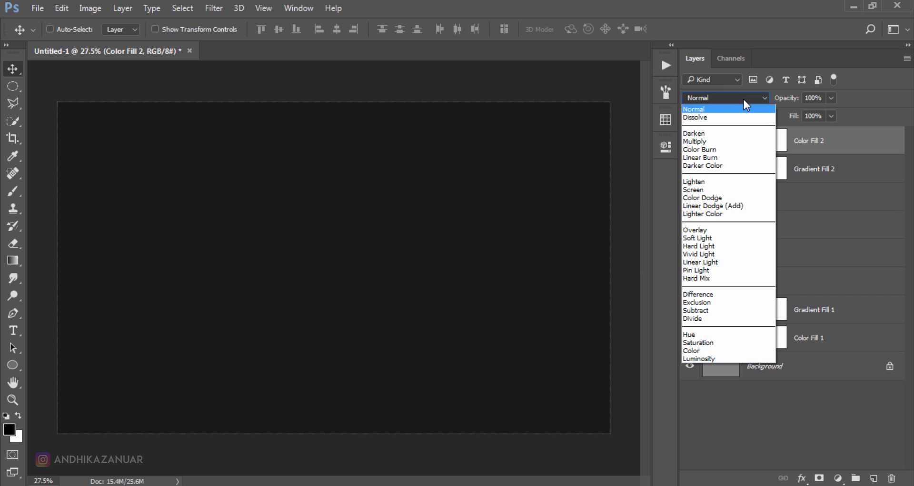
click(722, 181)
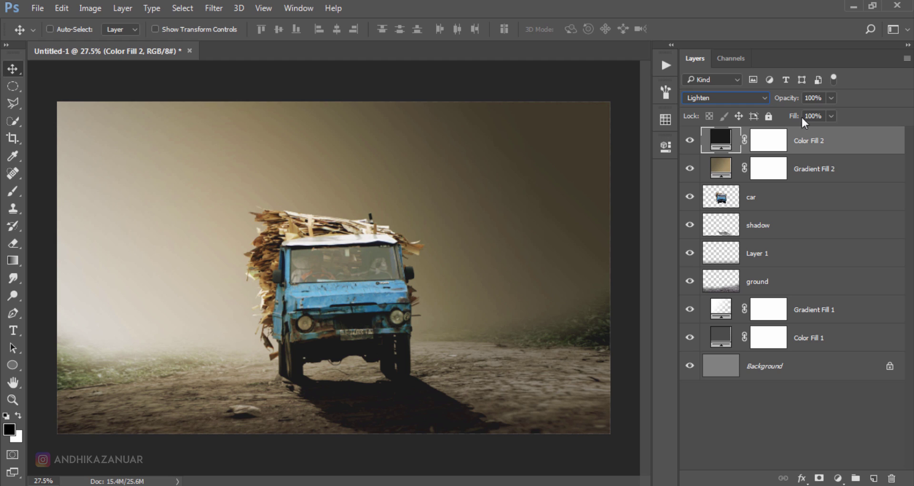
click(830, 99)
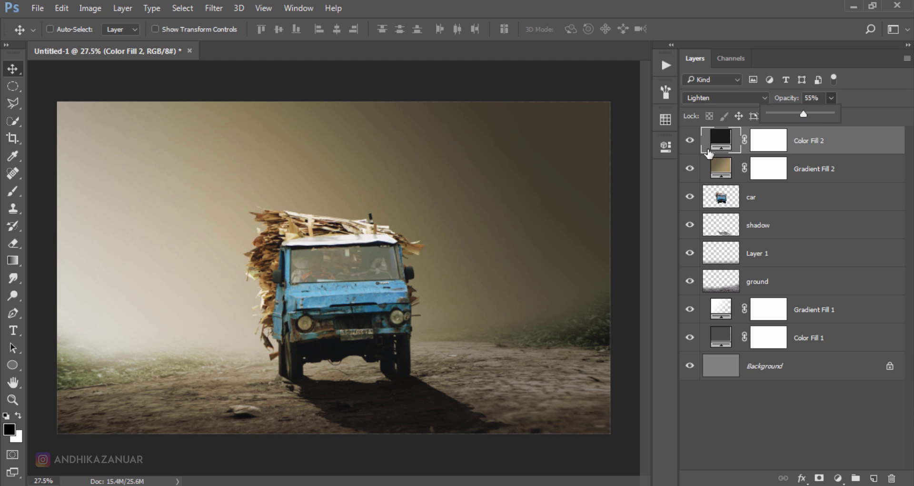
click(689, 140)
click(690, 142)
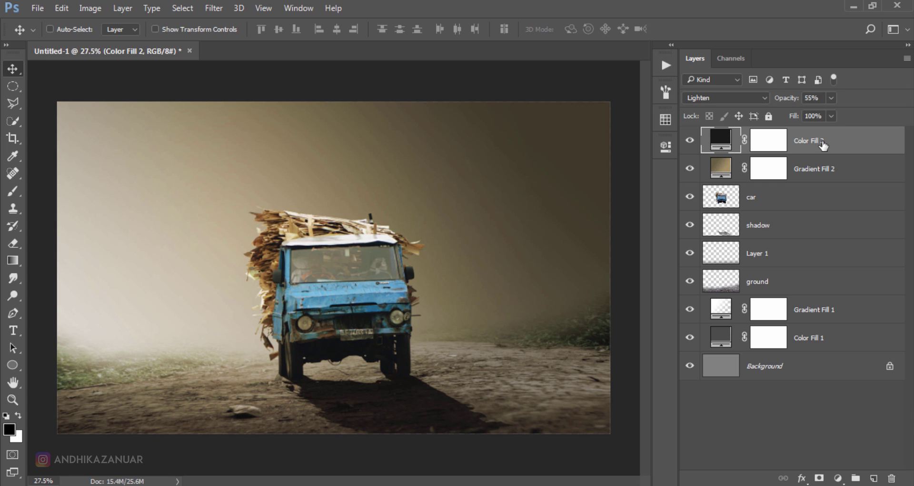